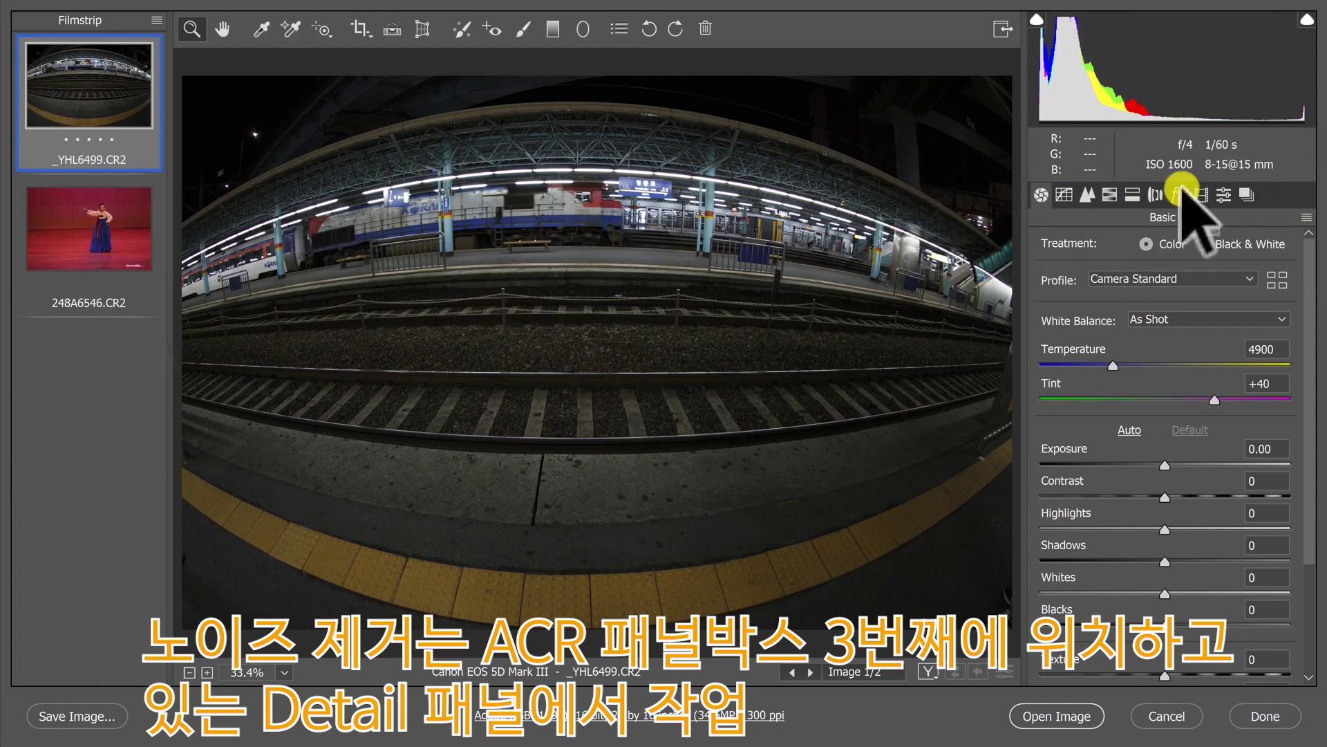
# Show the Detail settings for the station photo and magnify the preview to 300%.
pyautogui.click(1064, 194)
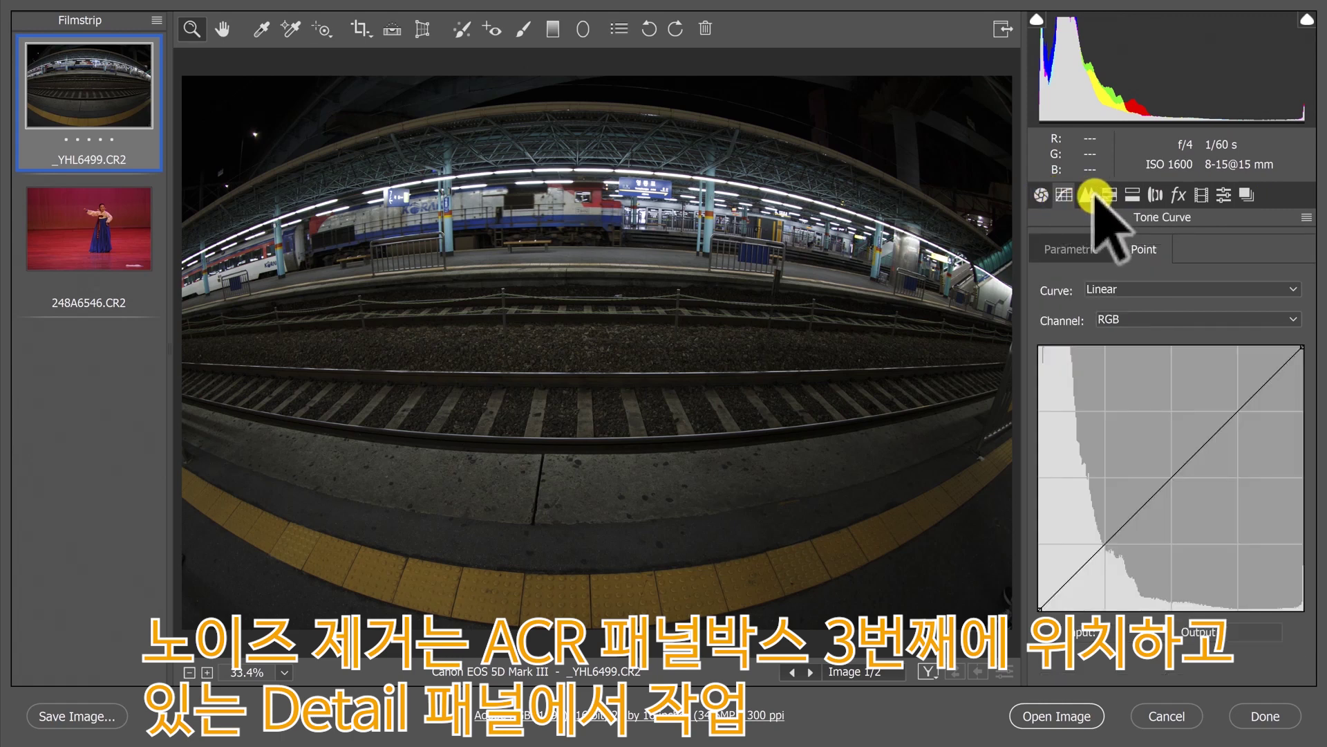
pyautogui.click(1091, 196)
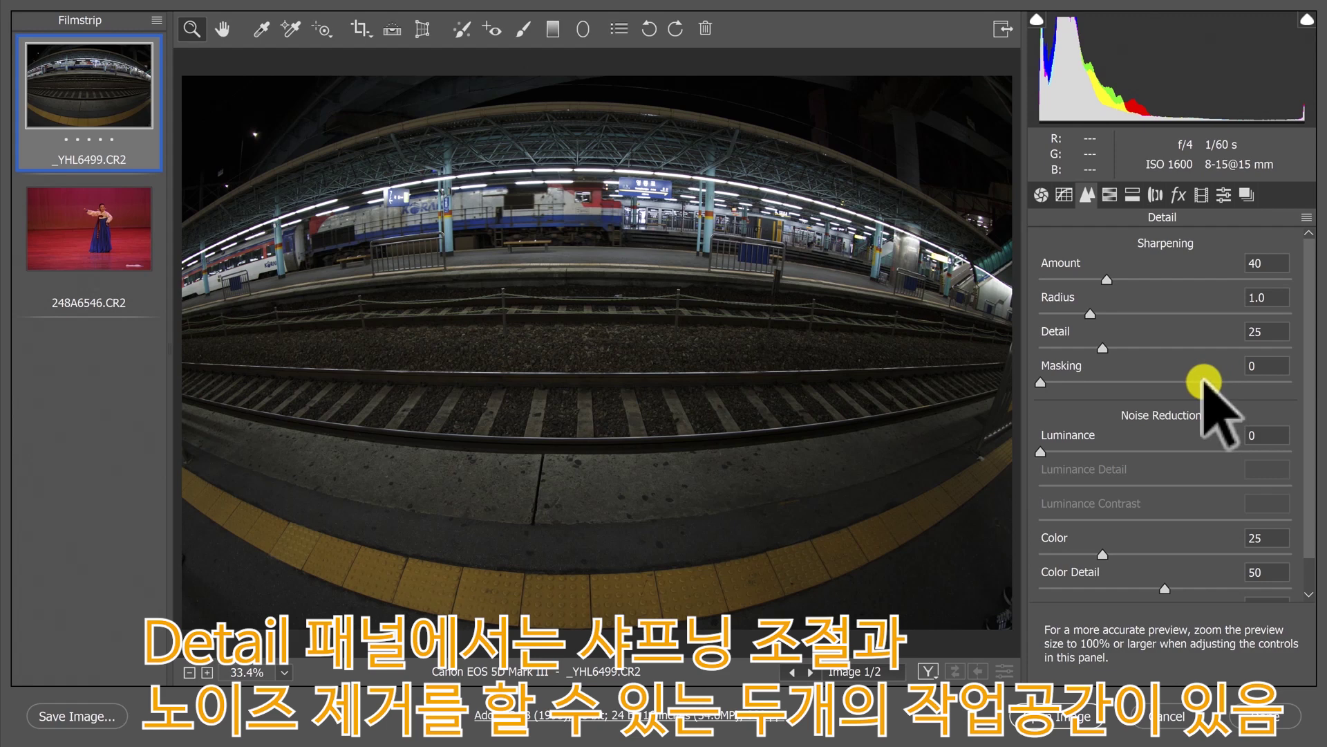
pyautogui.scroll(-1, 1197, 383)
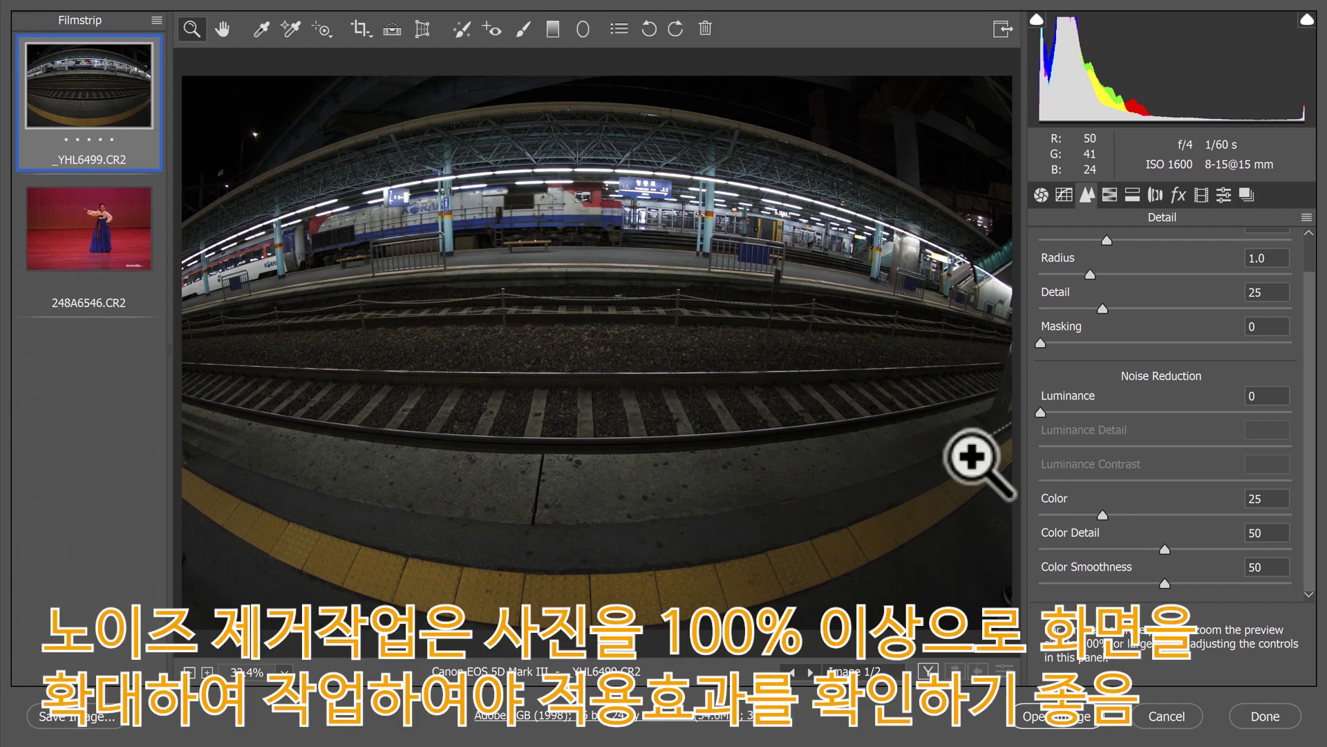
pyautogui.click(283, 672)
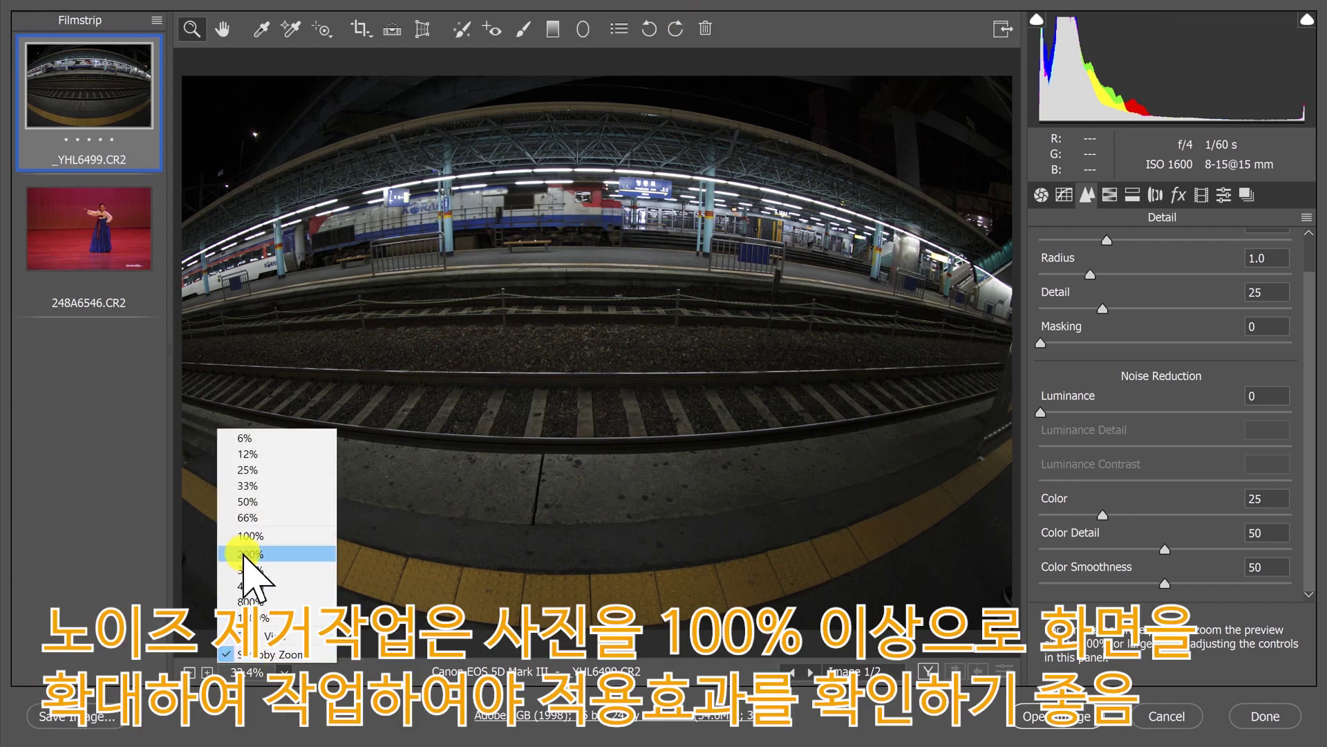
pyautogui.click(251, 554)
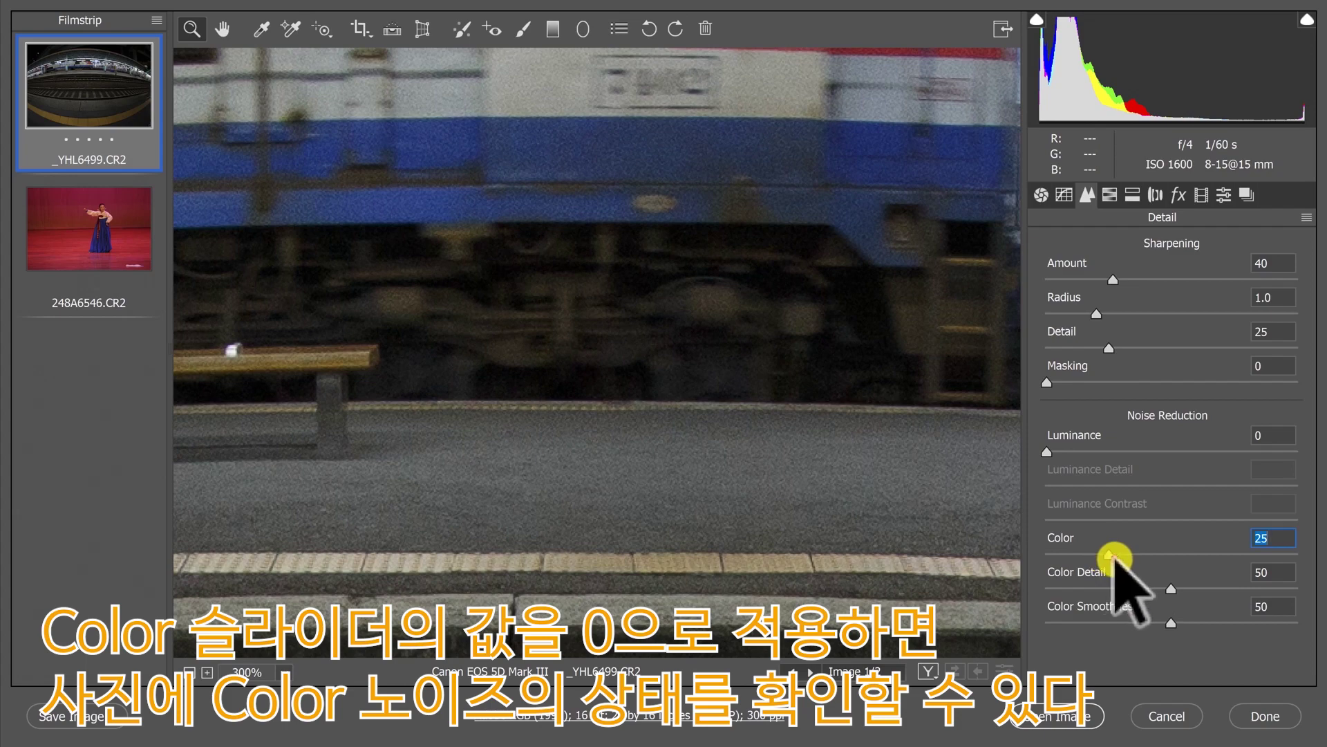
# Set Color noise reduction to 0 and examine the color noise on the platform surface.
pyautogui.moveTo(1110, 555); pyautogui.dragTo(1036, 559)
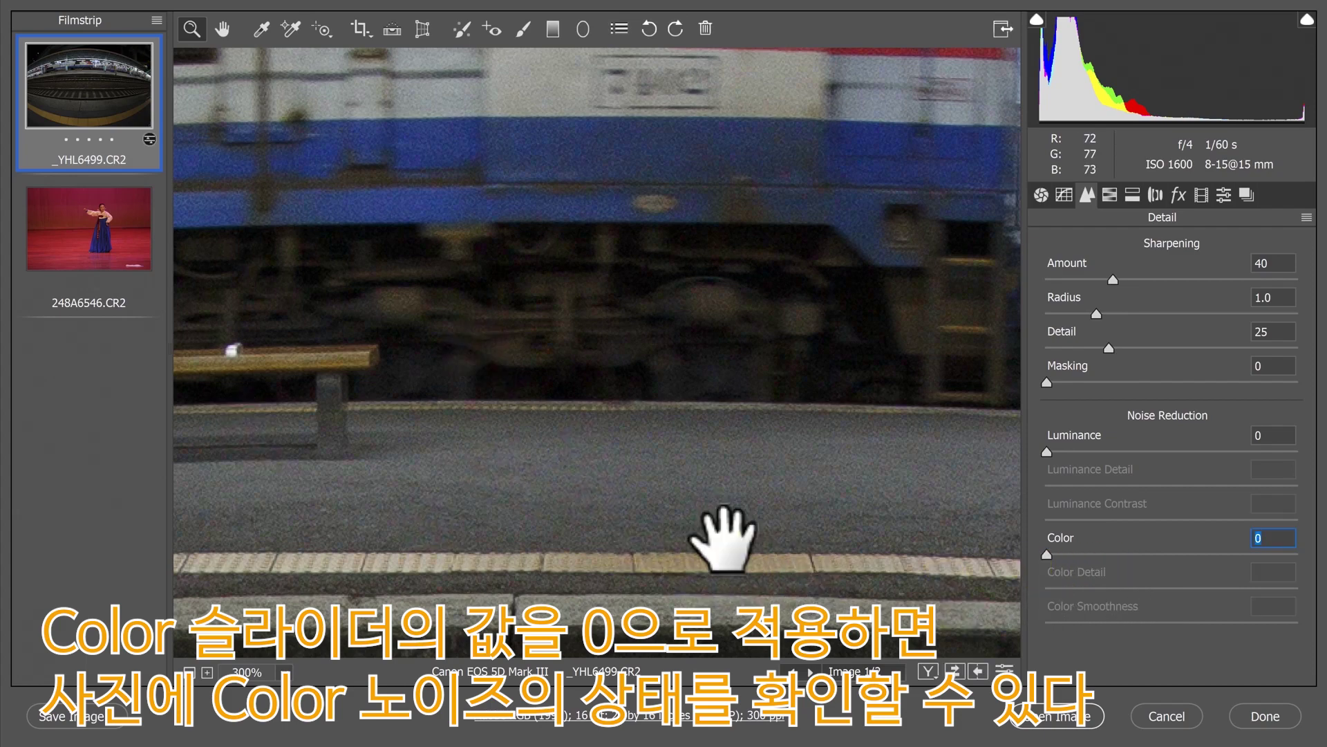
pyautogui.moveTo(722, 539); pyautogui.dragTo(691, 408)
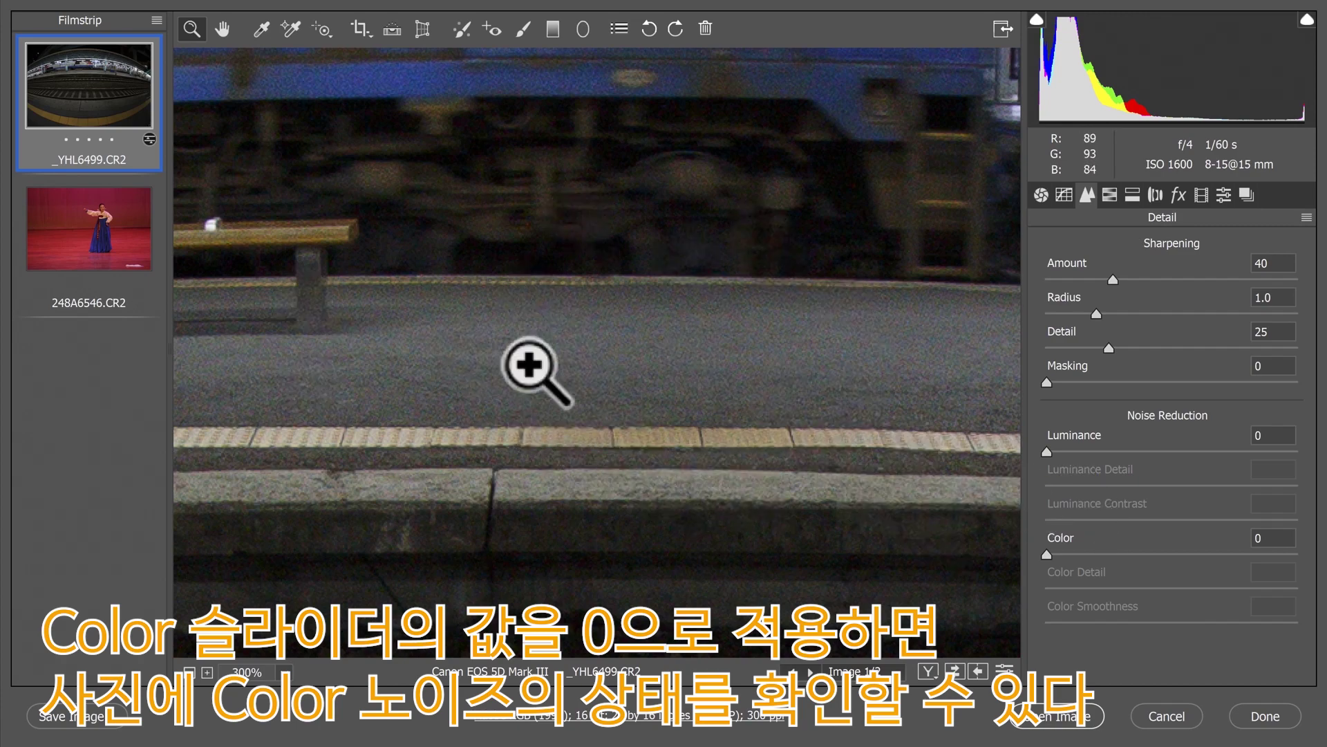
pyautogui.scroll(1, 591, 254)
pyautogui.scroll(7, 591, 255)
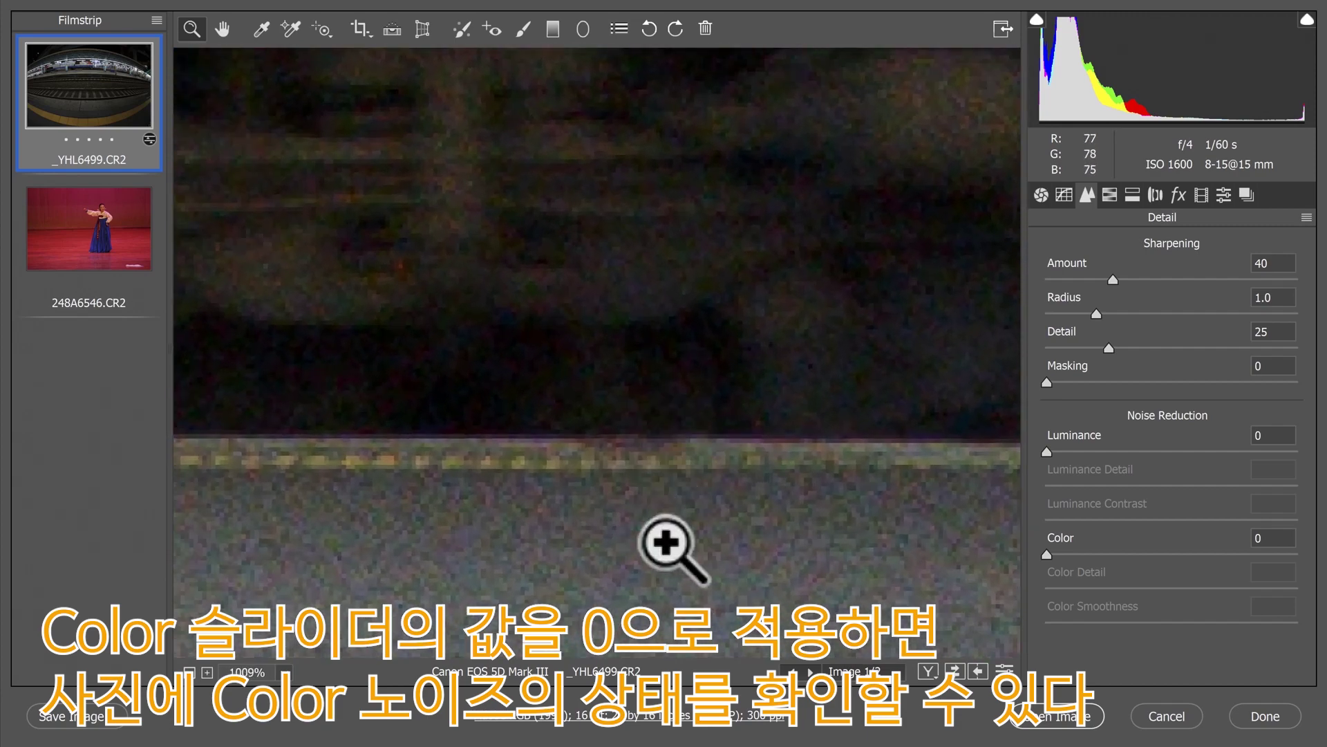
pyautogui.moveTo(657, 510); pyautogui.dragTo(651, 103)
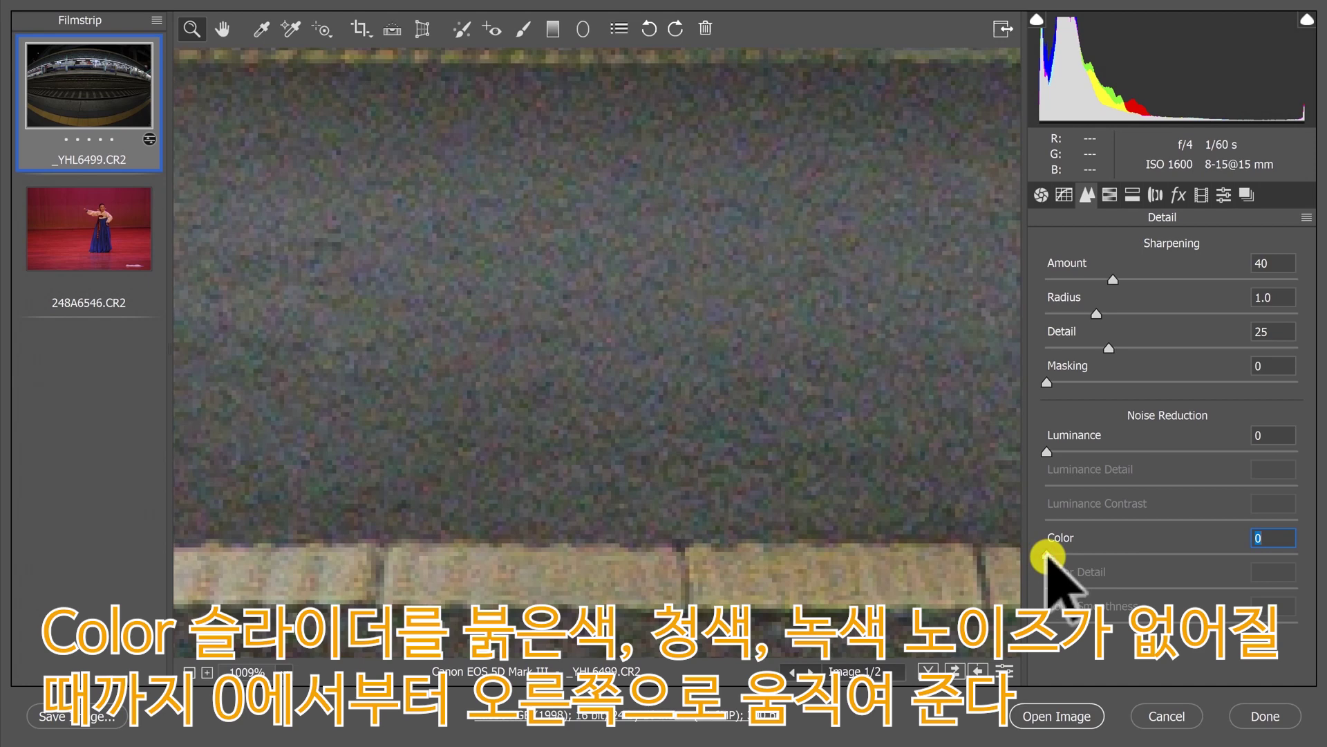
# Raise Color noise reduction to 22 for the station photo.
pyautogui.moveTo(1049, 554); pyautogui.dragTo(1054, 557)
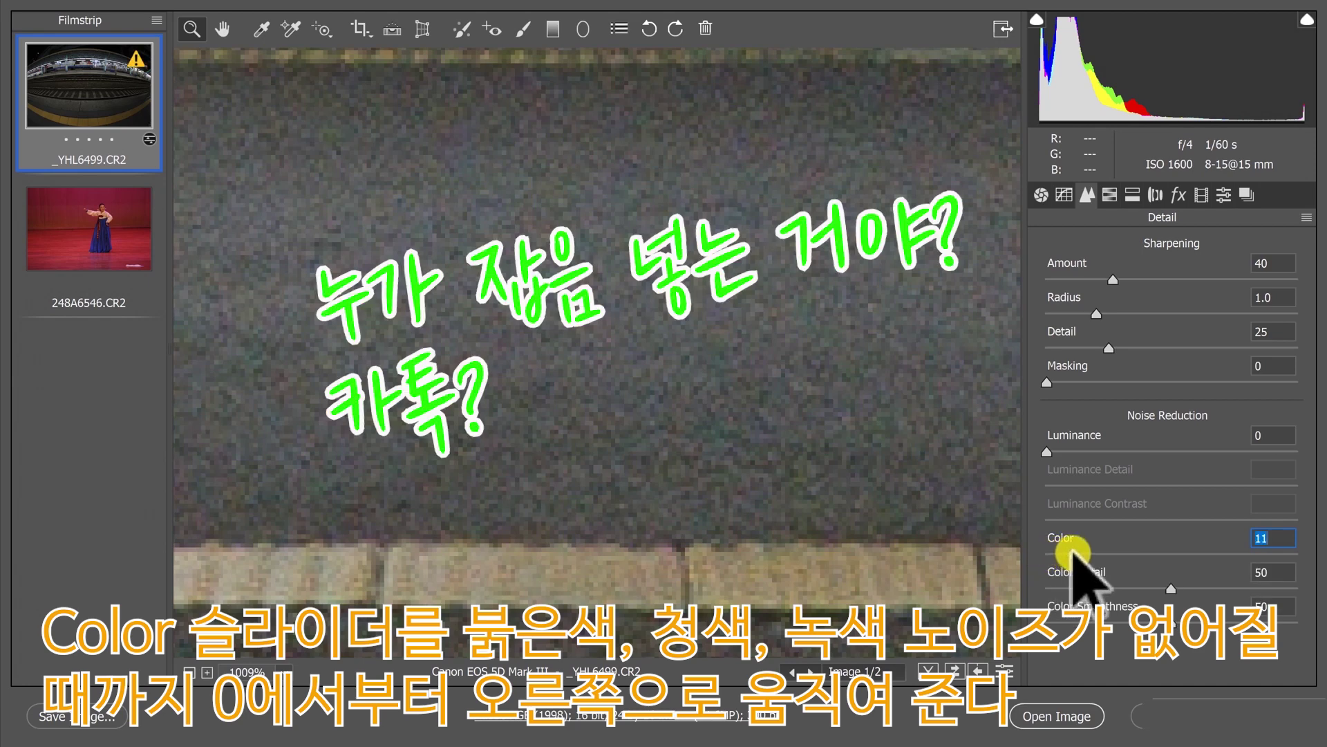
pyautogui.moveTo(1089, 553); pyautogui.dragTo(1093, 555)
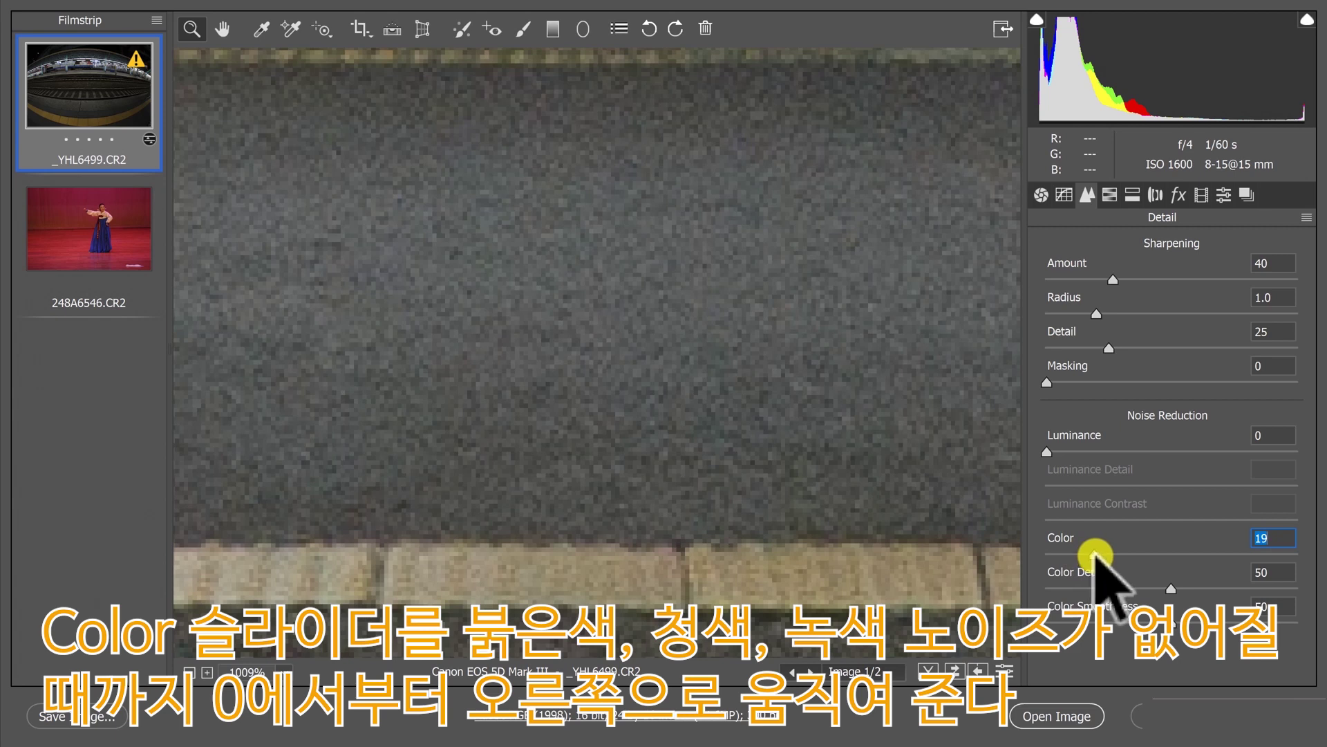
pyautogui.moveTo(1095, 553); pyautogui.dragTo(1063, 554)
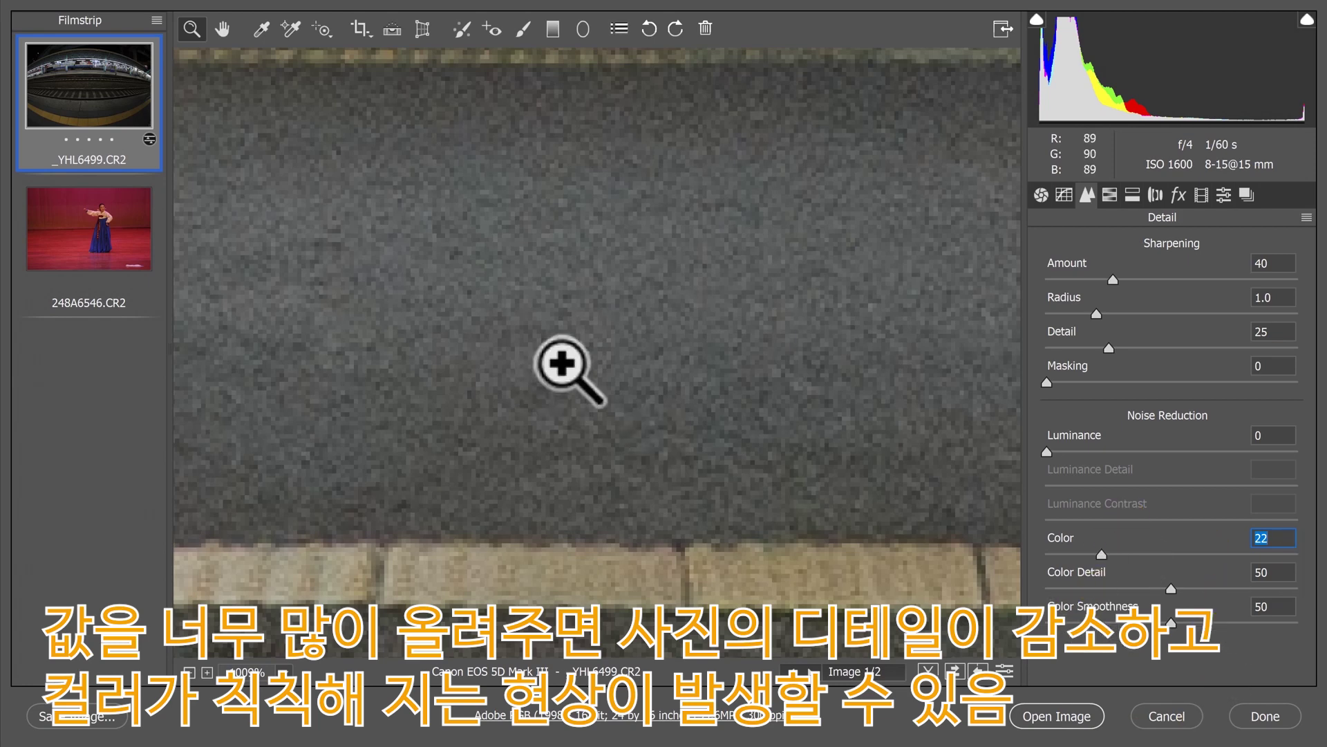
# Try Color Smoothness at 70 and return it to 50.
pyautogui.hotkey('ctrl', '0')
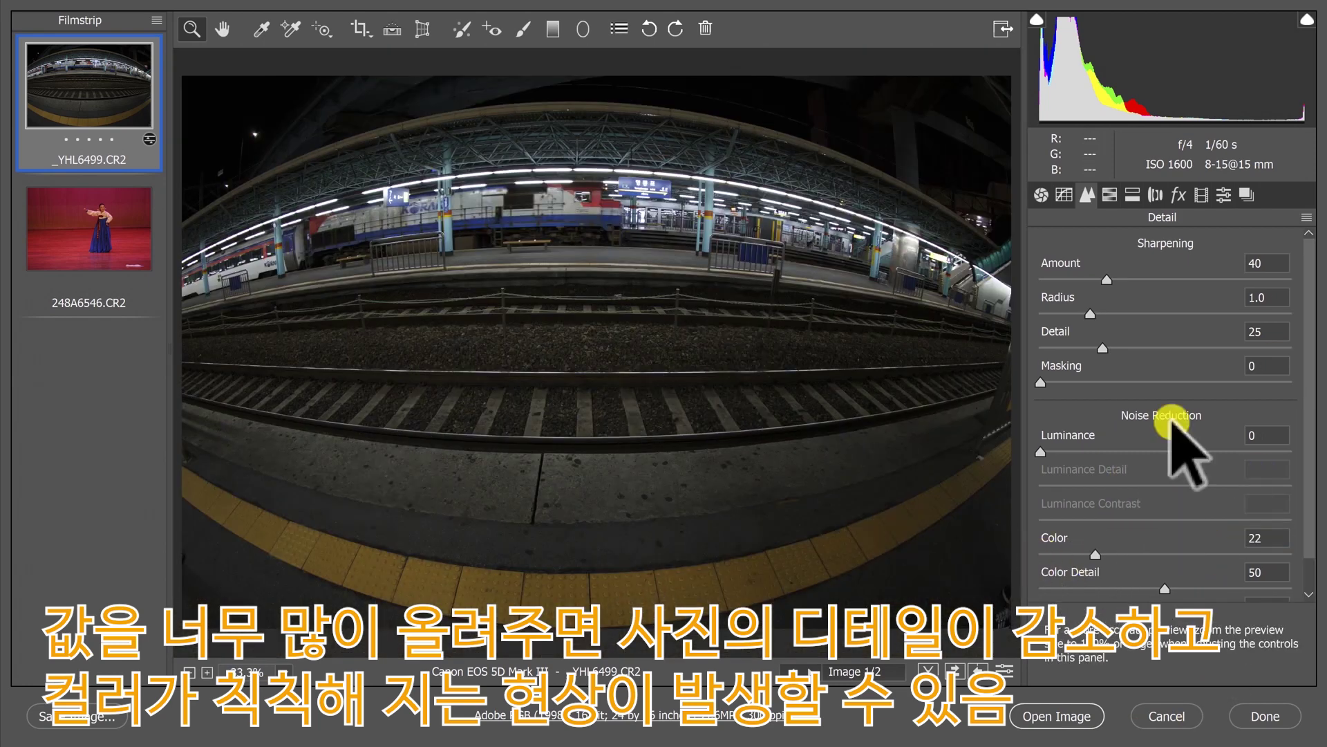
pyautogui.scroll(-2, 1154, 522)
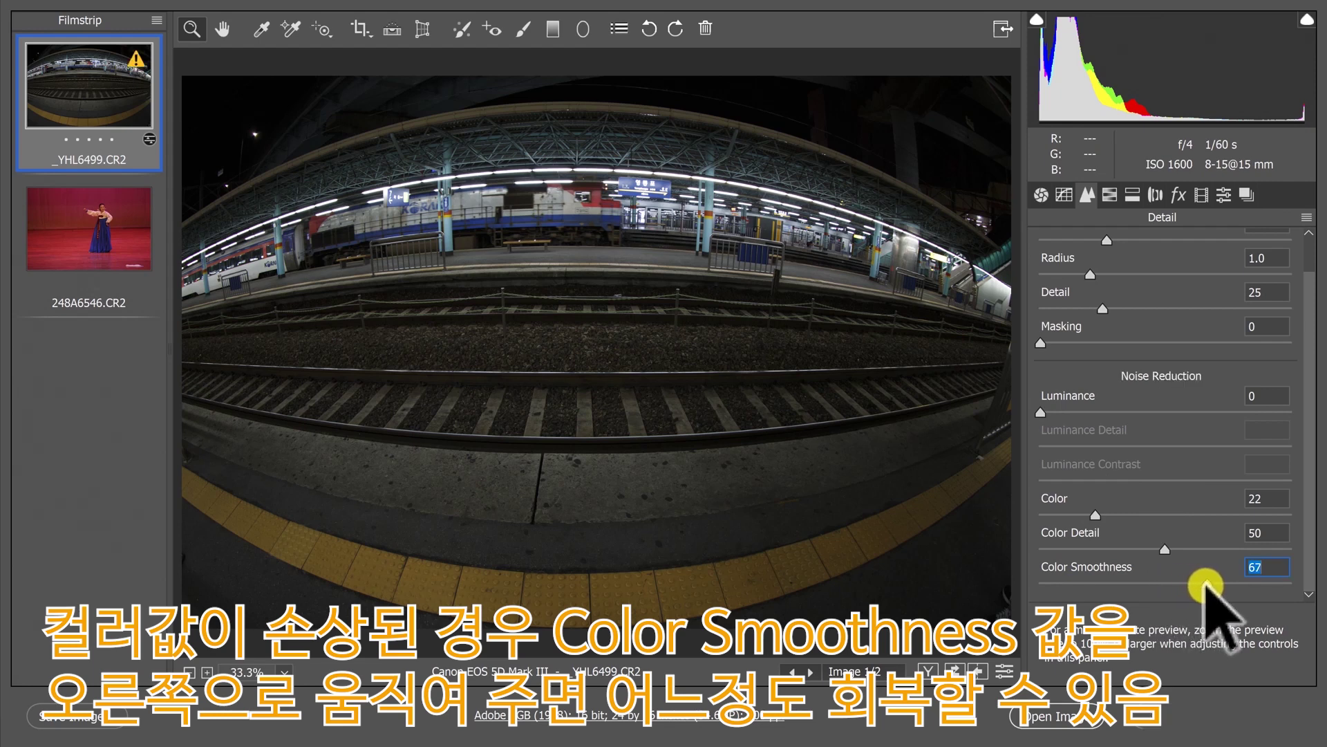
pyautogui.moveTo(1207, 586); pyautogui.dragTo(1209, 586)
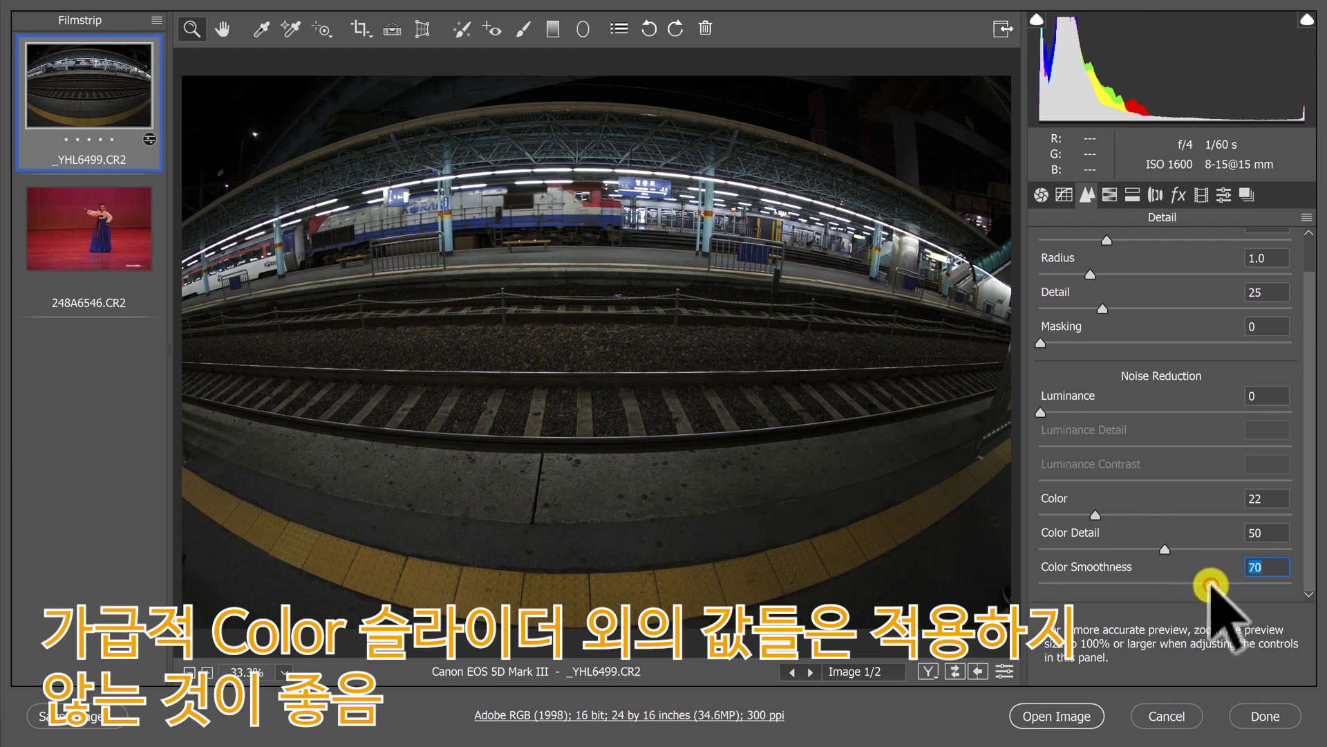
pyautogui.moveTo(1211, 584); pyautogui.dragTo(1170, 585)
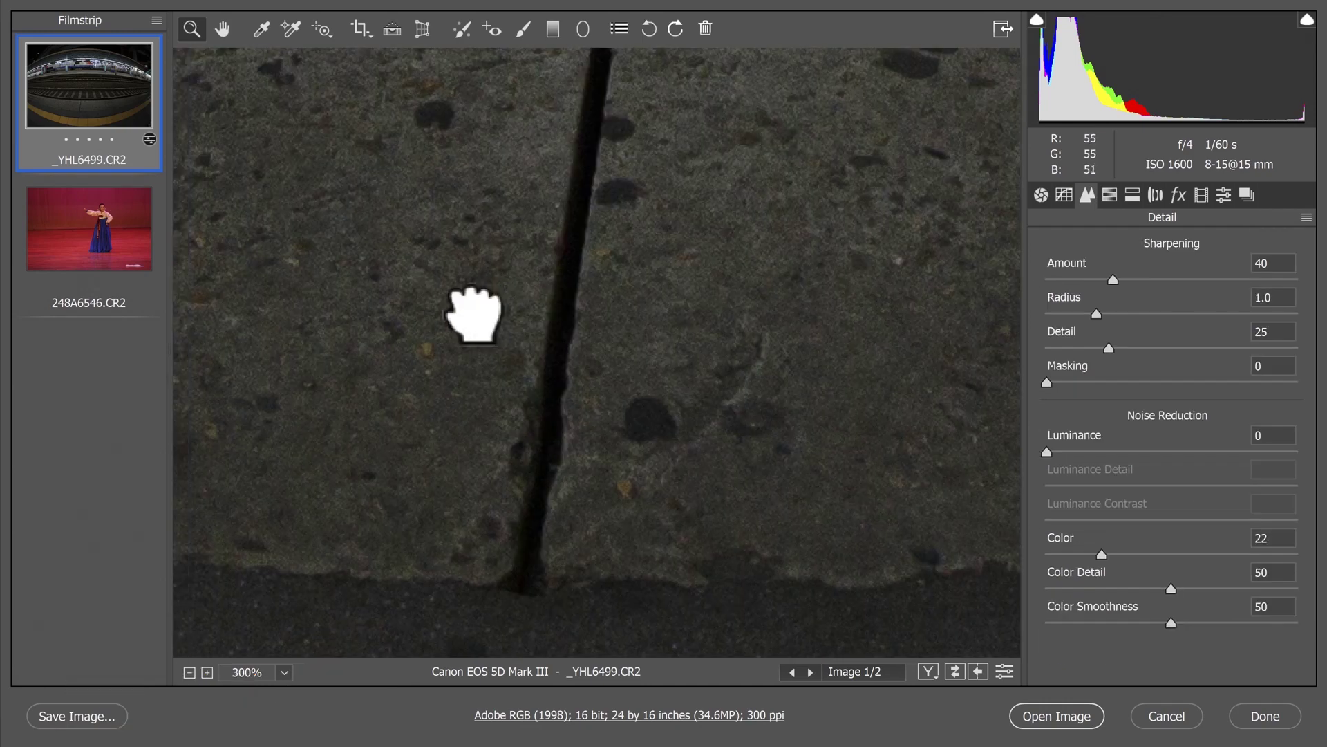
# Set Luminance noise reduction to 20 and compare the concrete surface with the default Detail settings.
pyautogui.moveTo(474, 311); pyautogui.dragTo(904, 524)
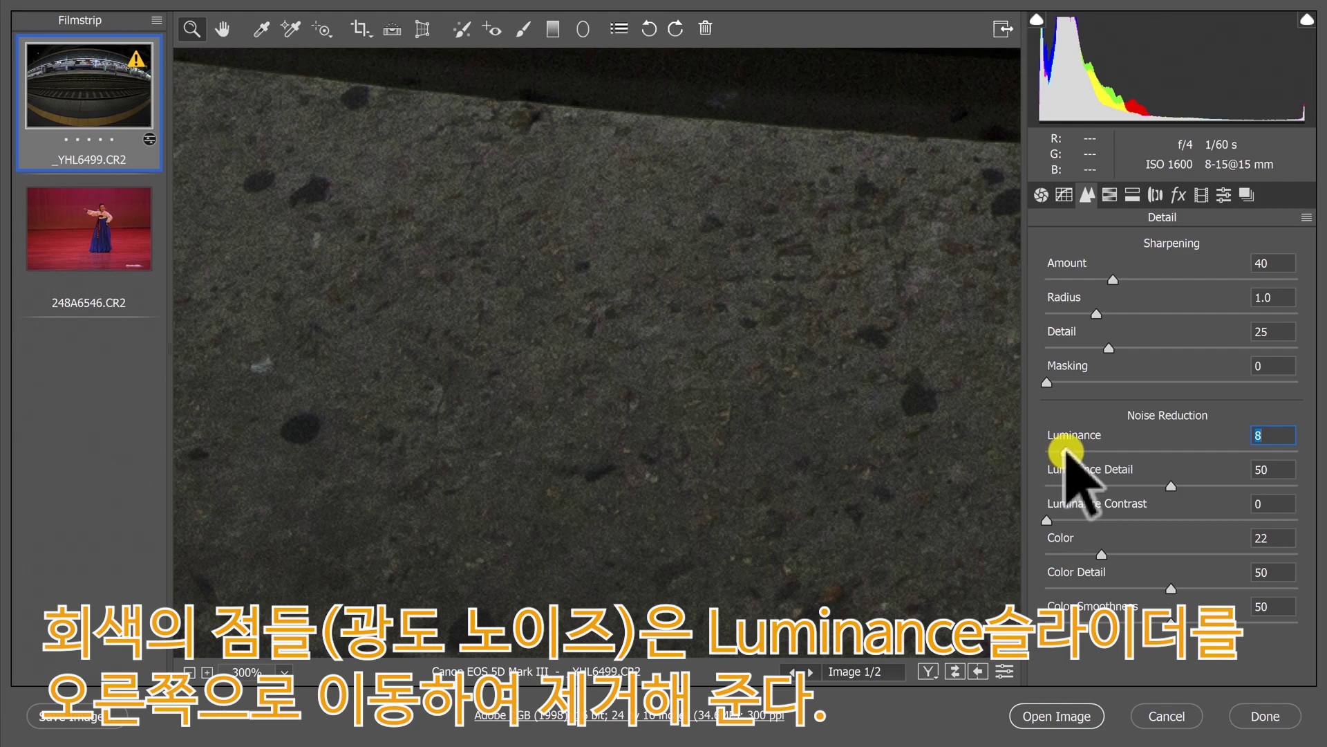
pyautogui.moveTo(1071, 452)
pyautogui.mouseDown()
pyautogui.moveTo(1042, 453)
pyautogui.moveTo(1079, 453)
pyautogui.mouseUp()
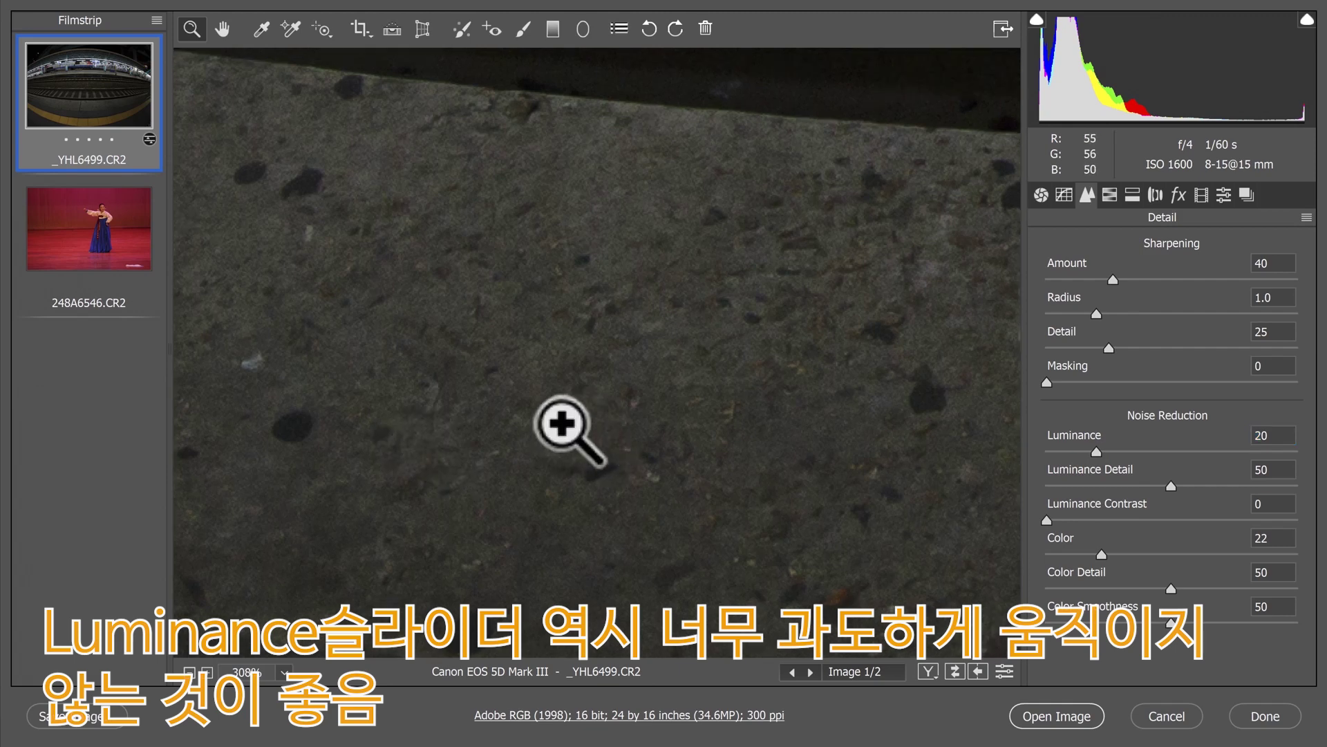
pyautogui.click(607, 409)
pyautogui.click(736, 413)
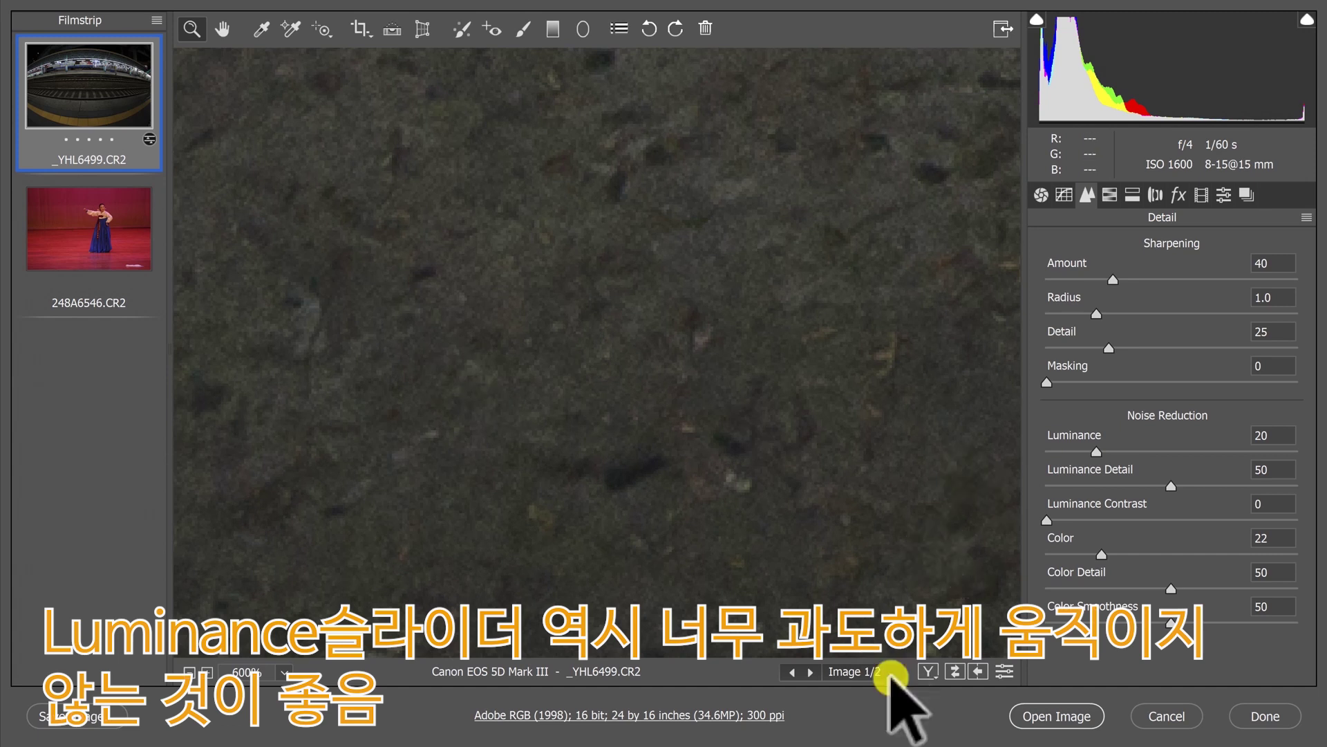
pyautogui.click(1005, 671)
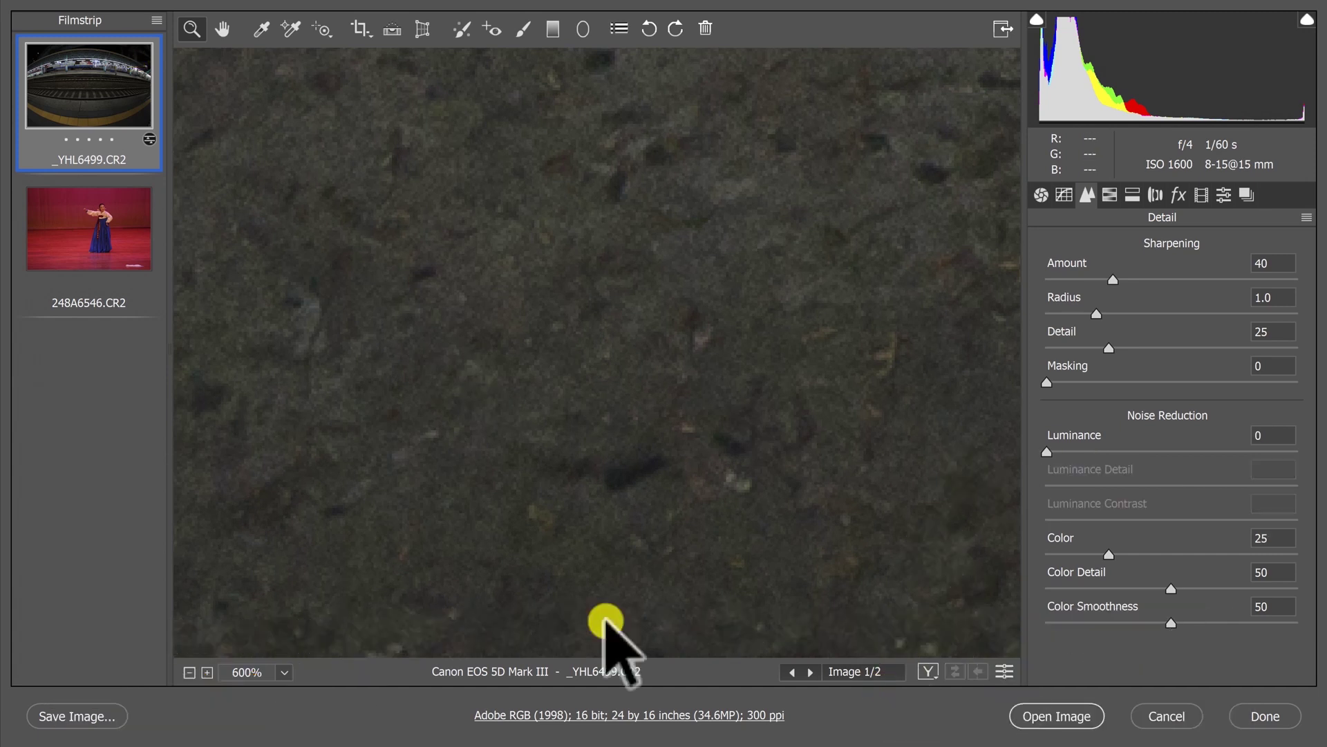
pyautogui.click(1006, 671)
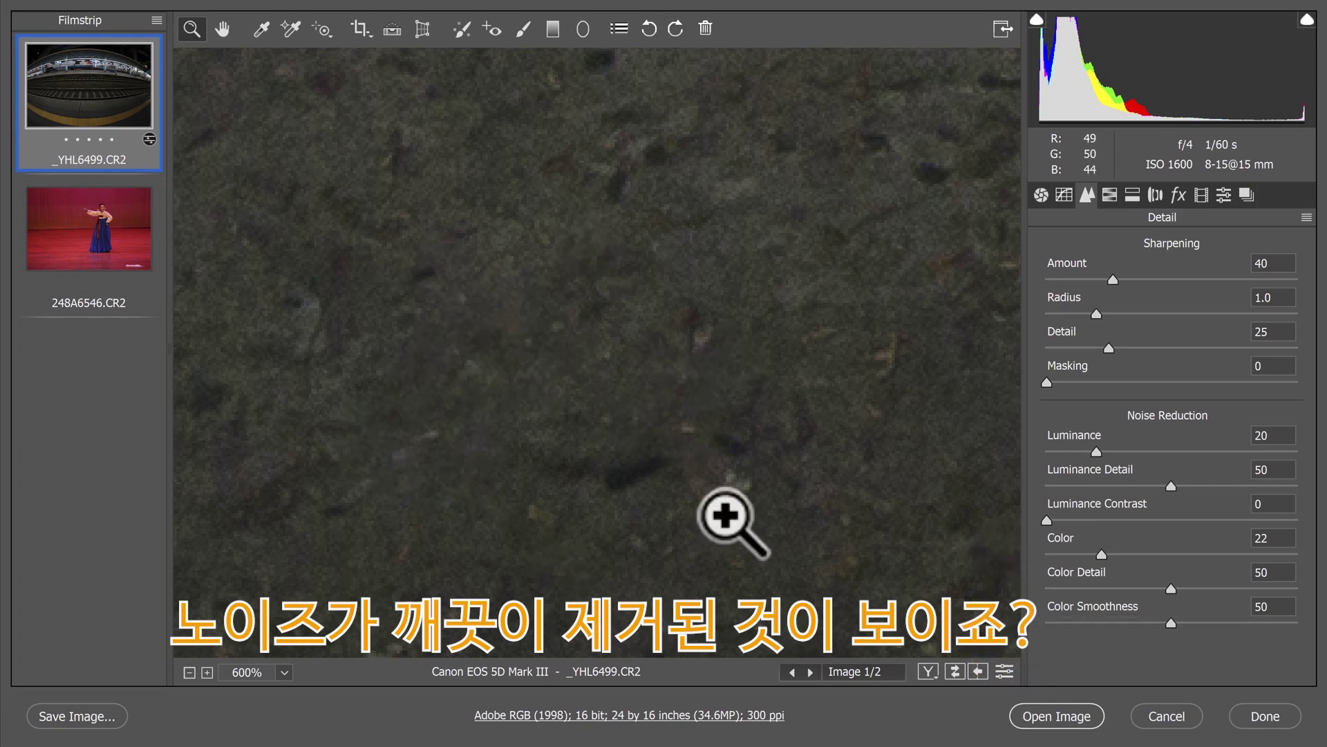
pyautogui.scroll(-5, 726, 515)
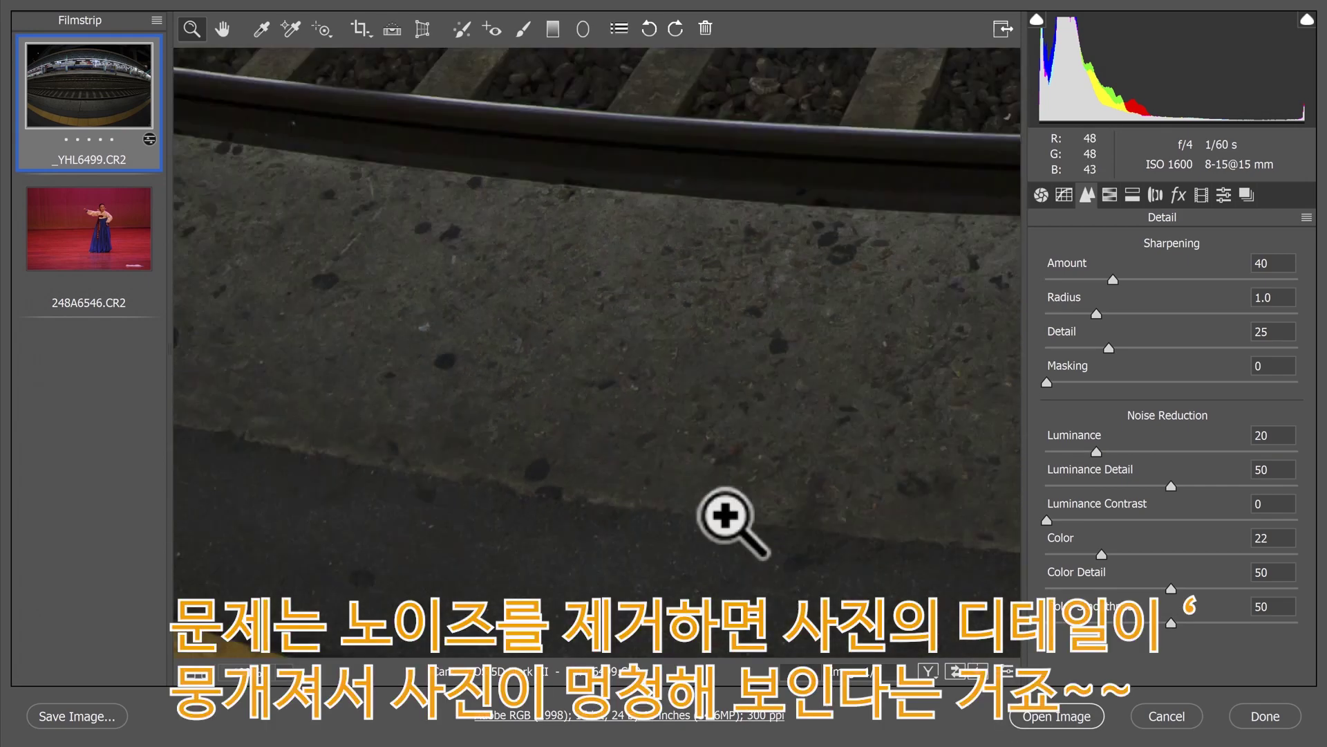
pyautogui.scroll(-5, 541, 305)
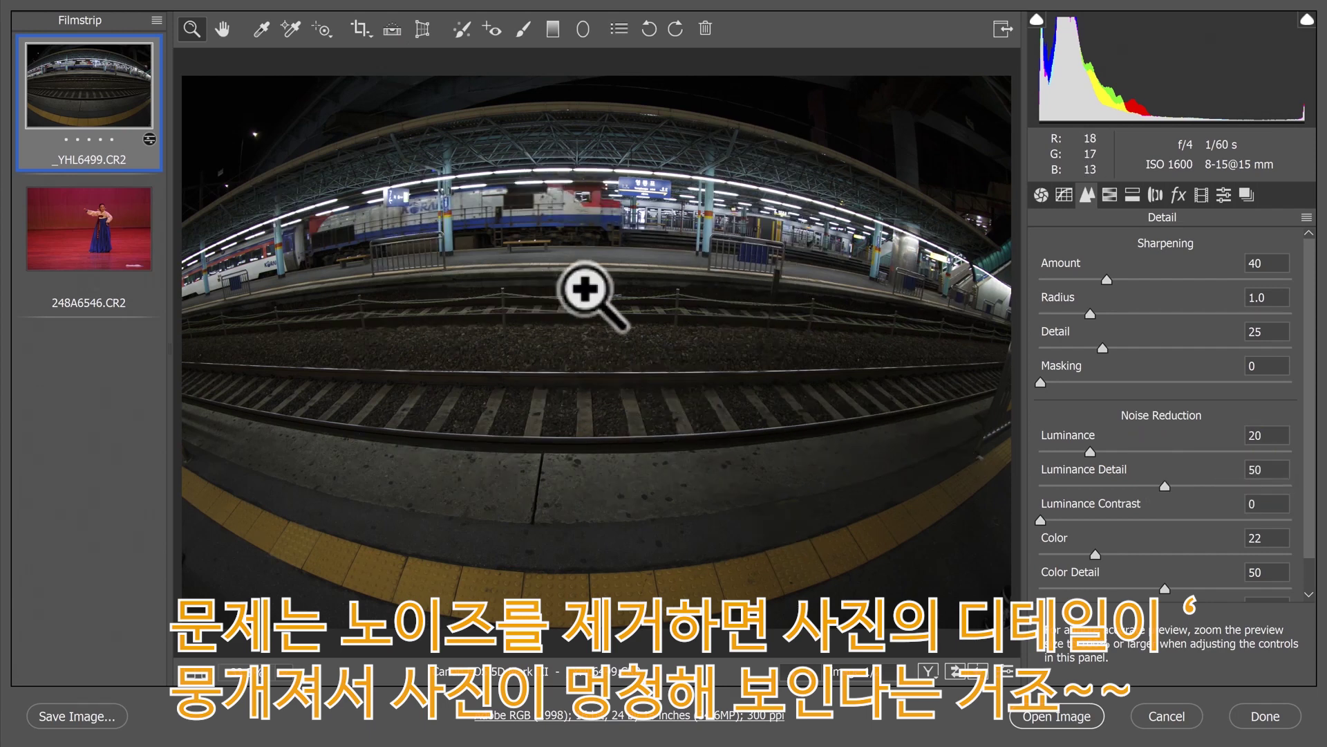
# Raise the Sharpening Amount to about 70 to restore detail in the station photo.
pyautogui.click(1261, 508)
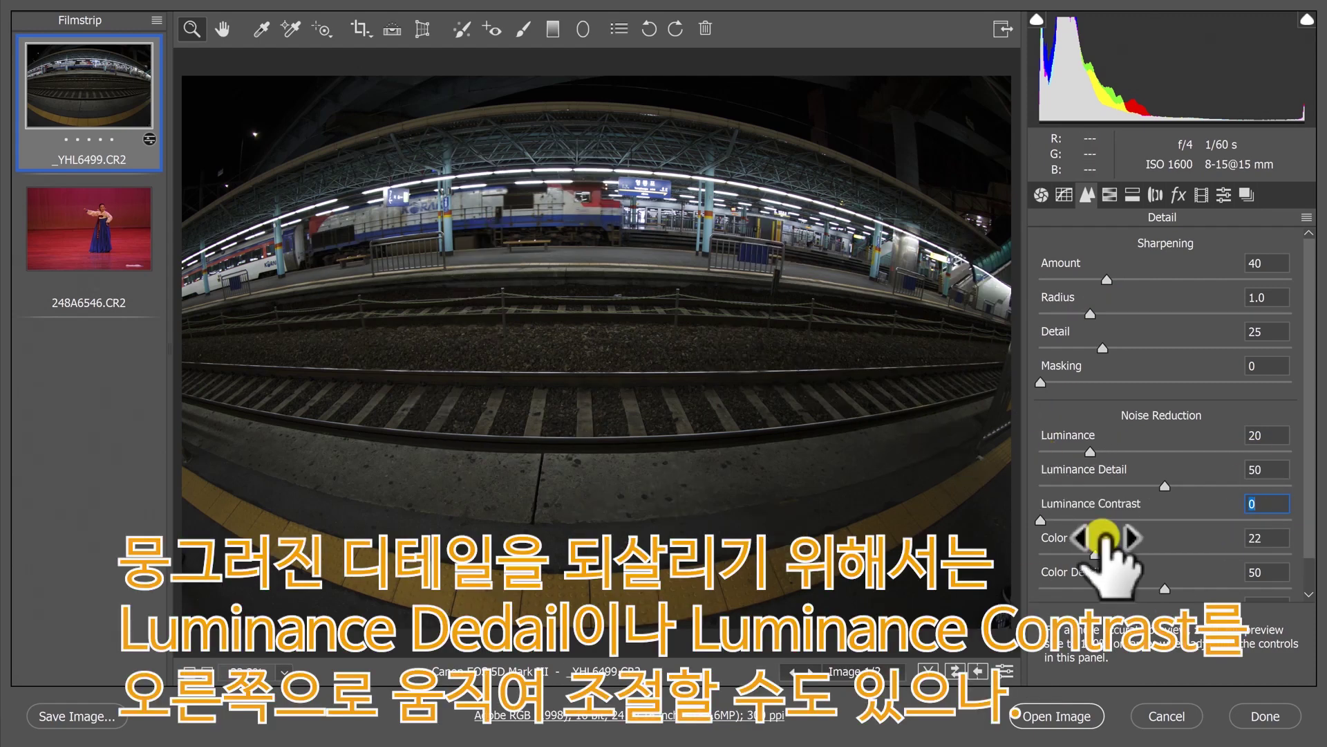
pyautogui.click(1153, 490)
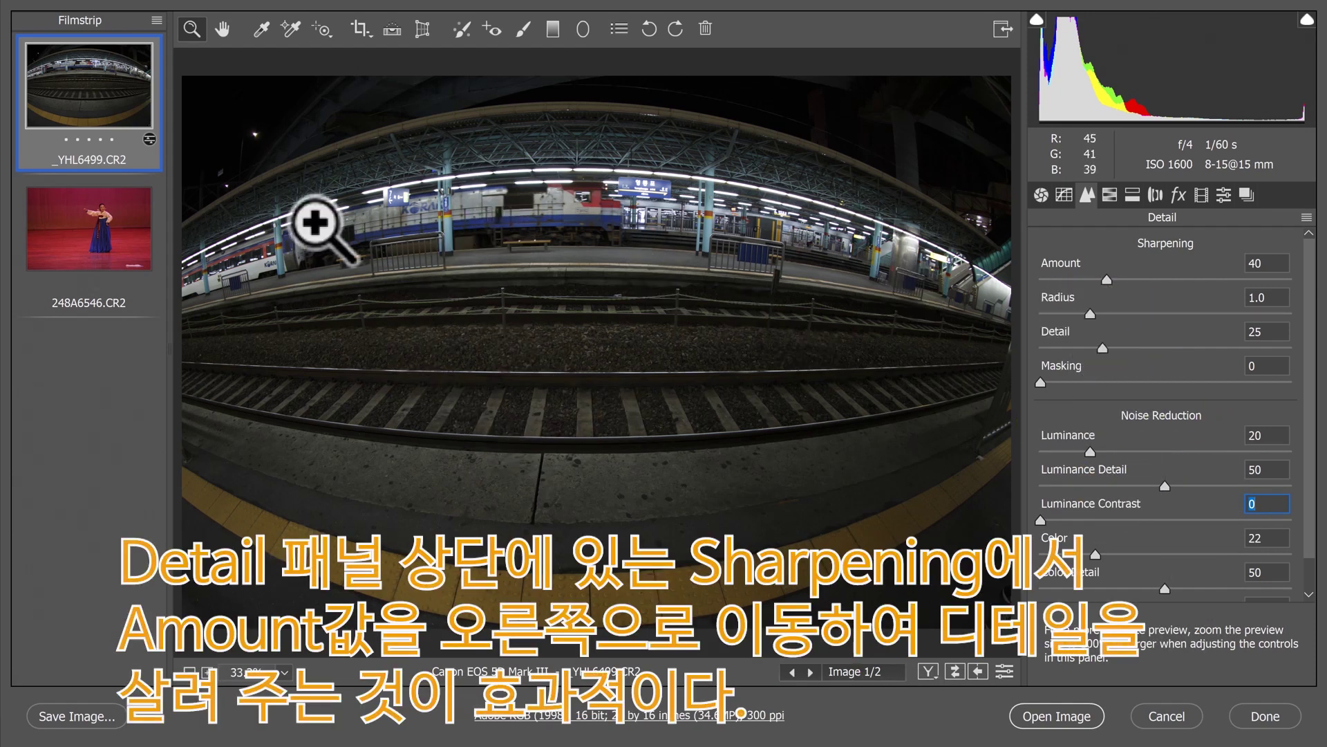
pyautogui.click(1106, 280)
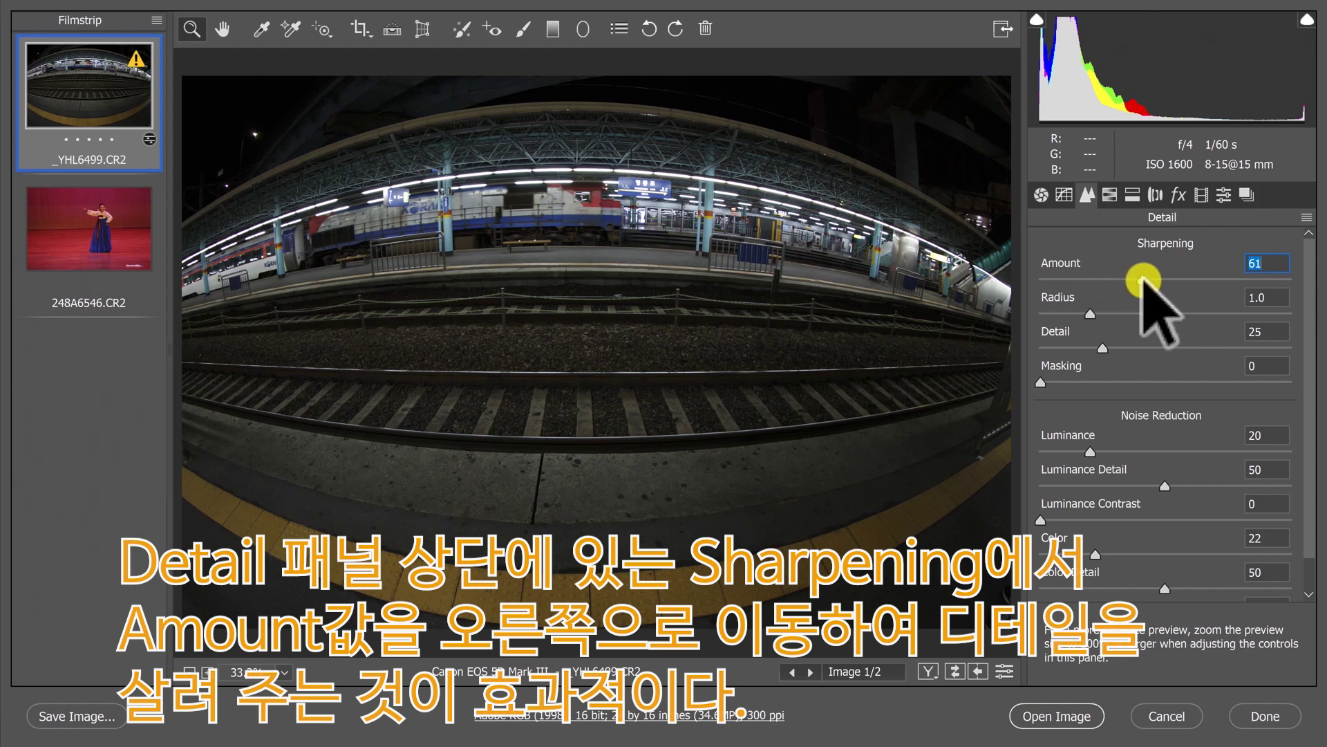
pyautogui.moveTo(1148, 280)
pyautogui.mouseDown()
pyautogui.moveTo(1093, 280)
pyautogui.moveTo(1145, 280)
pyautogui.mouseUp()
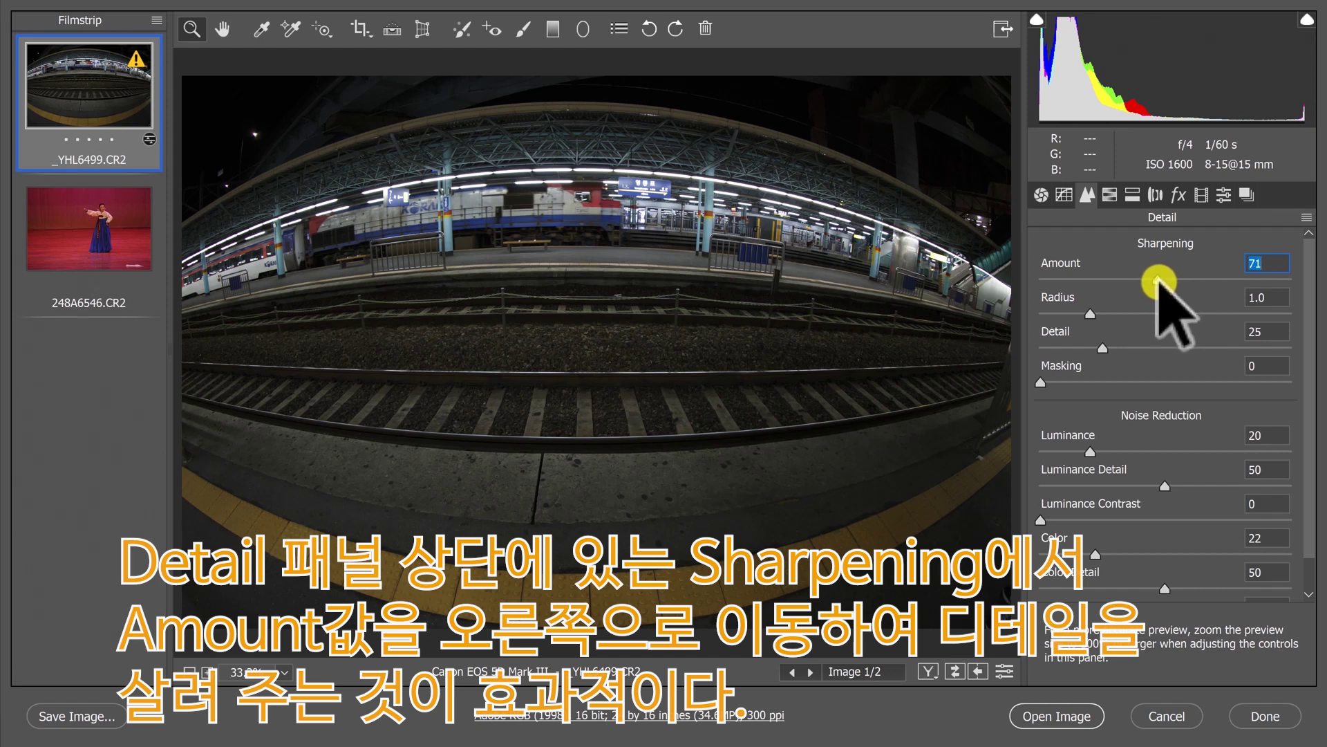
pyautogui.moveTo(1158, 280); pyautogui.dragTo(1155, 280)
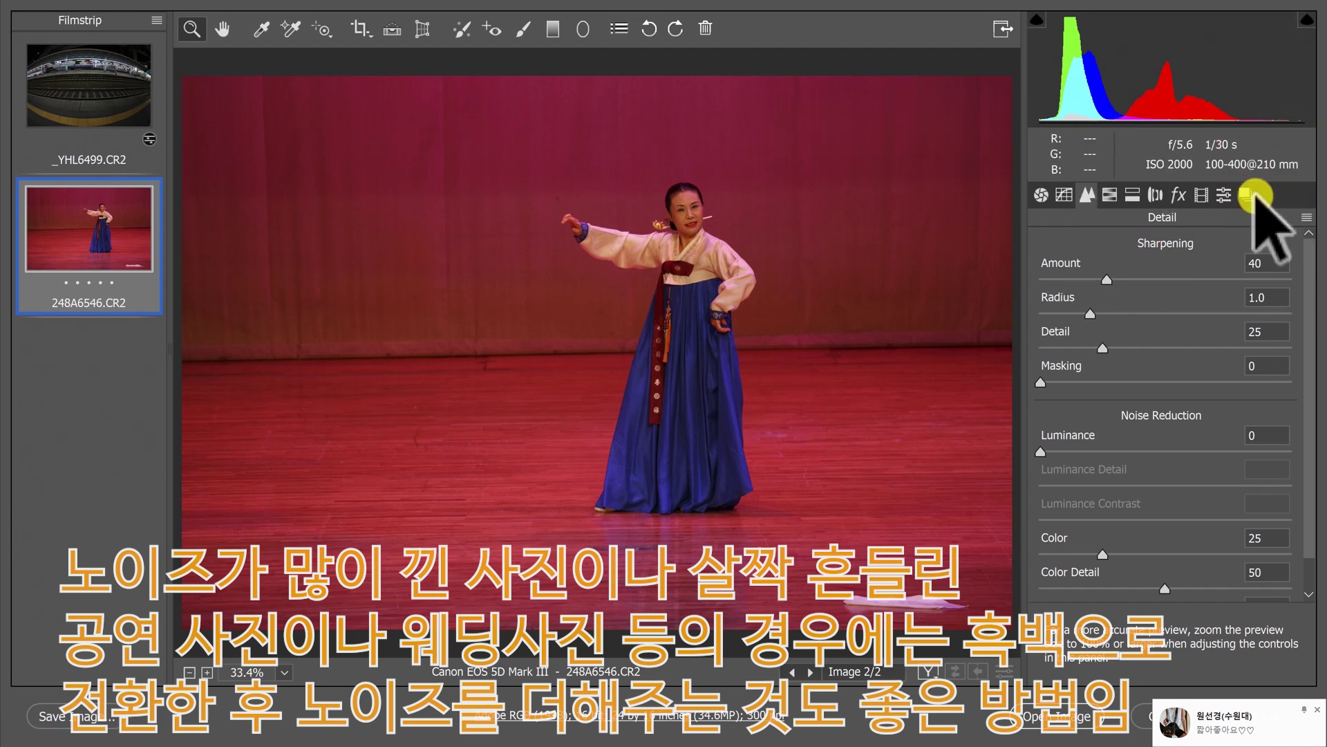
# Examine the noise on the dancer's face in 248A6546.CR2 and convert the photo to Black & White.
pyautogui.hotkey('ctrl', '+')
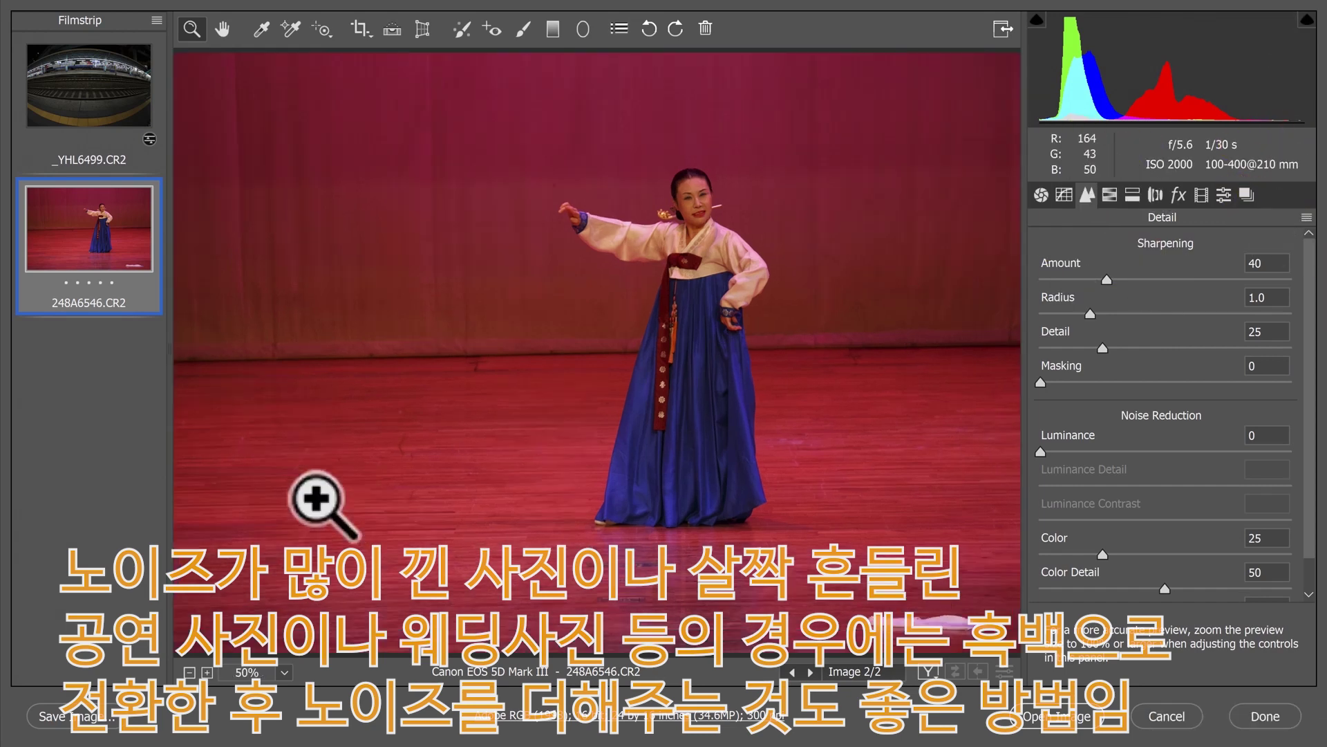
pyautogui.click(316, 499)
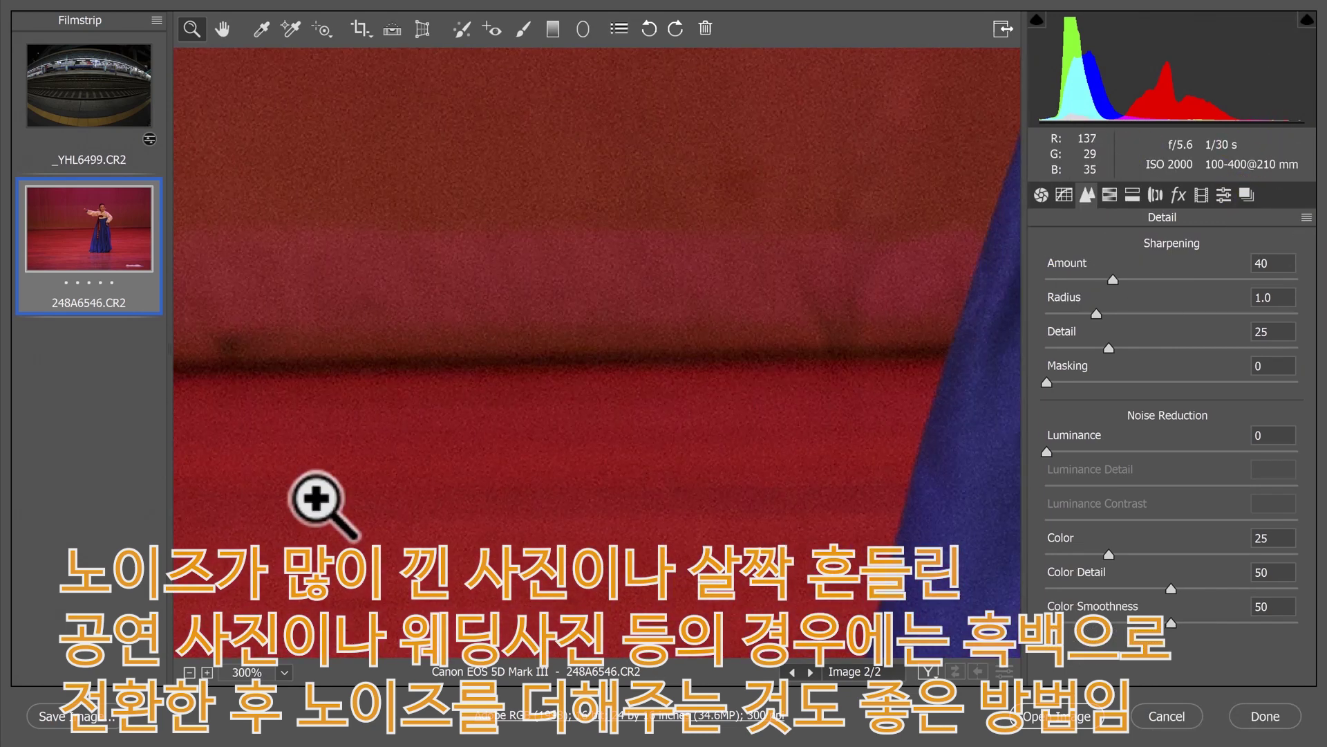
pyautogui.moveTo(794, 237); pyautogui.dragTo(692, 681)
pyautogui.moveTo(712, 297); pyautogui.dragTo(652, 498)
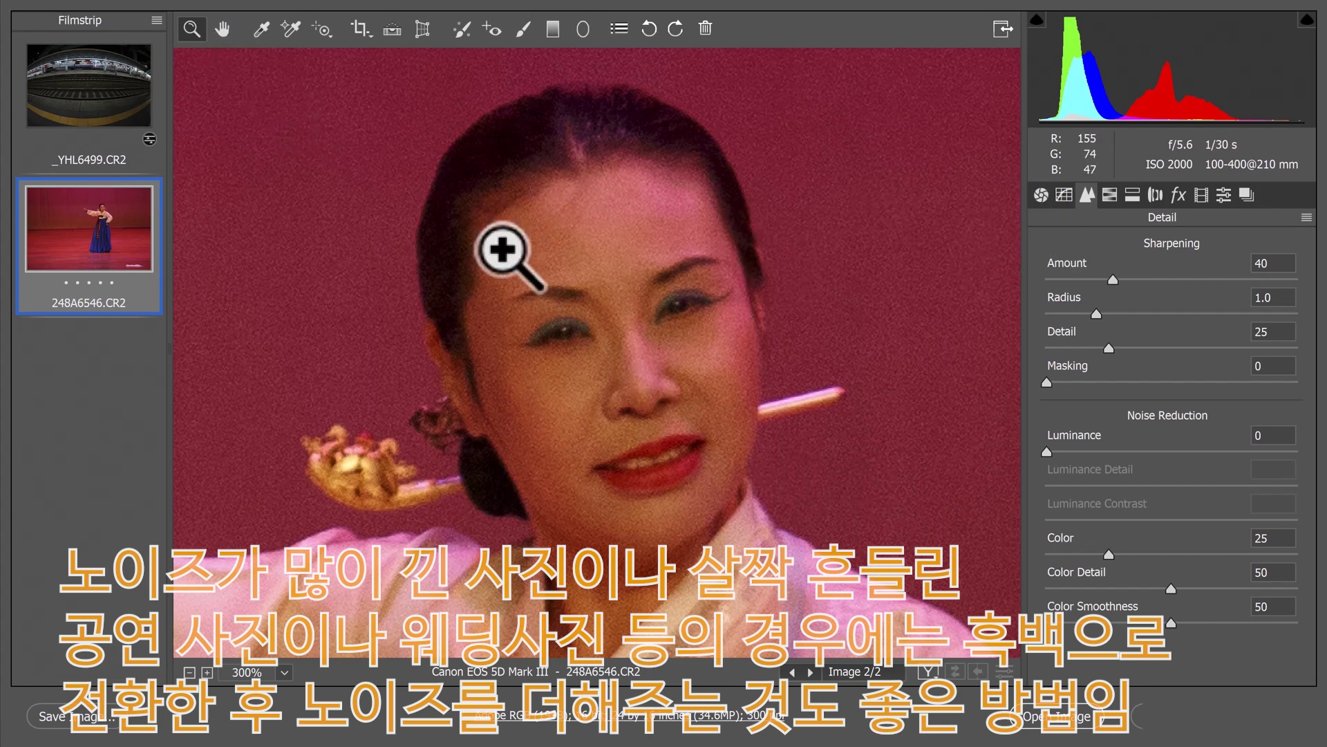
pyautogui.click(1081, 211)
pyautogui.click(1042, 197)
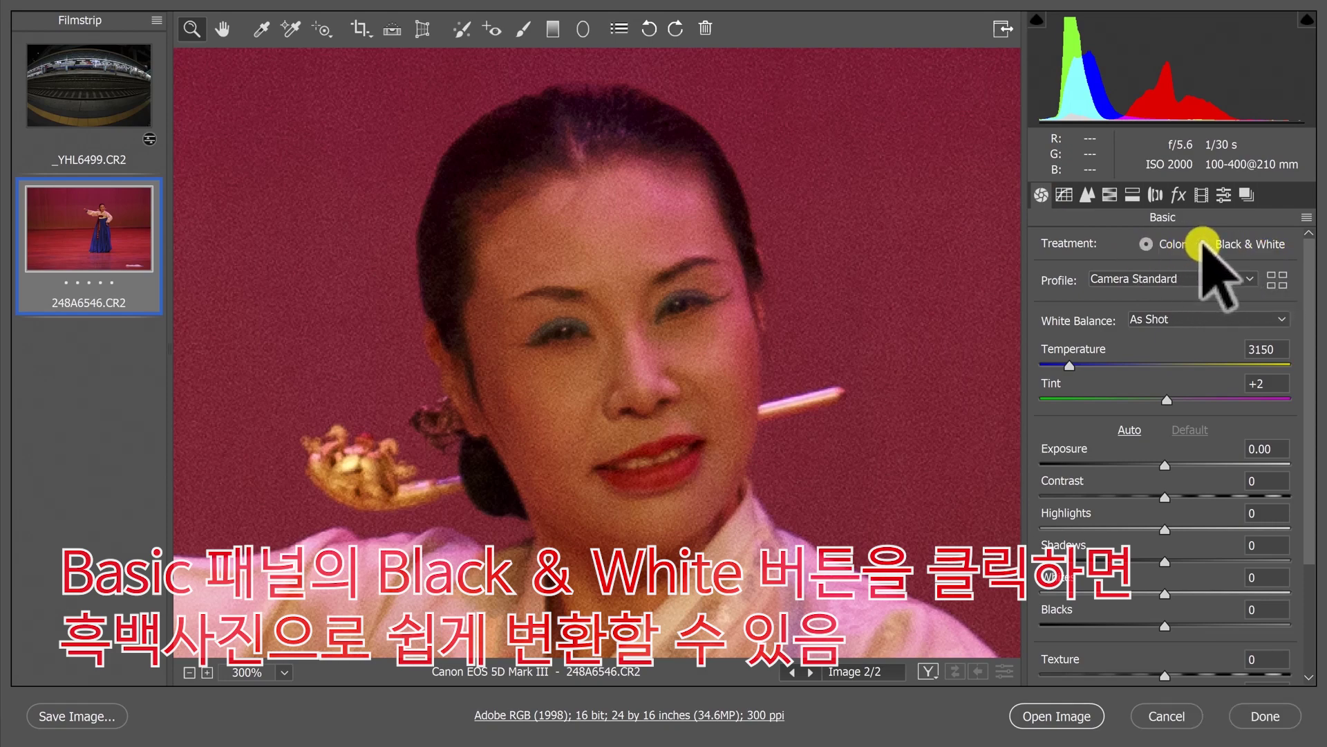
pyautogui.click(1202, 243)
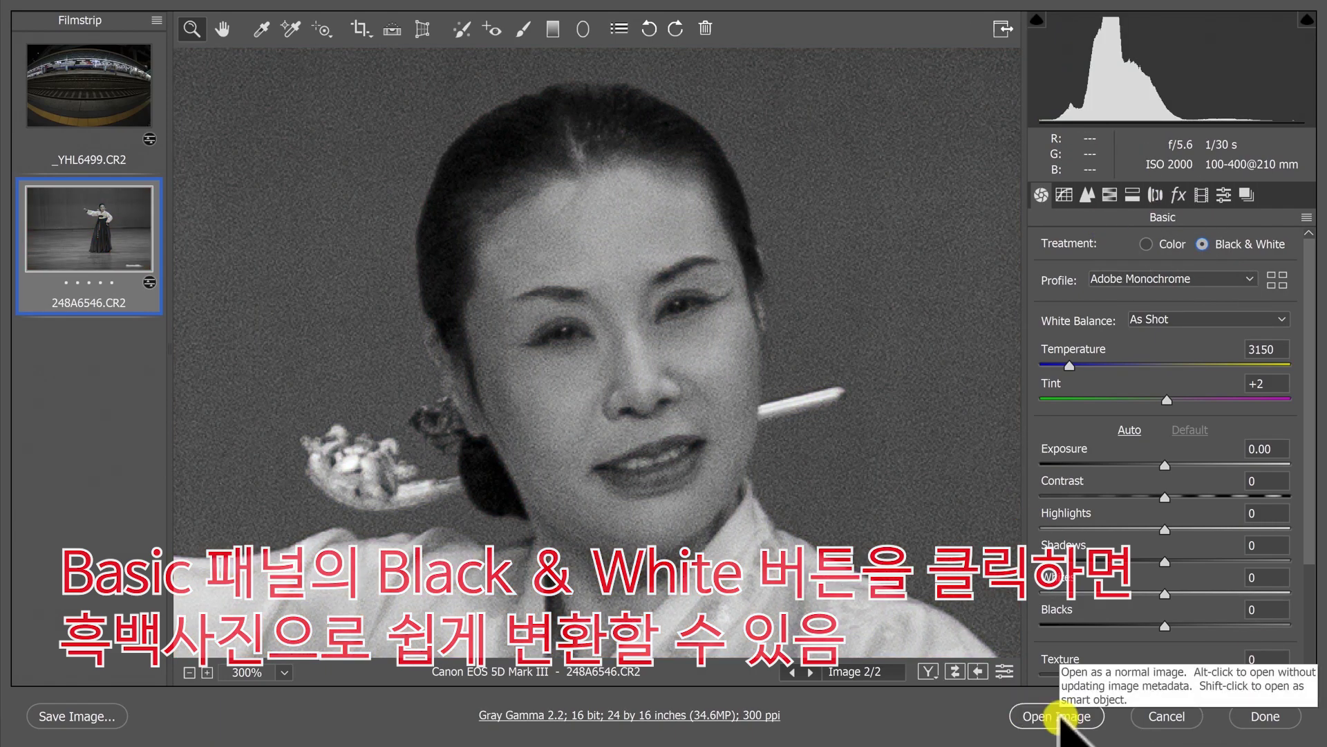
# Open the black-and-white dancer photo in Photoshop and magnify it to 200%.
pyautogui.click(1030, 716)
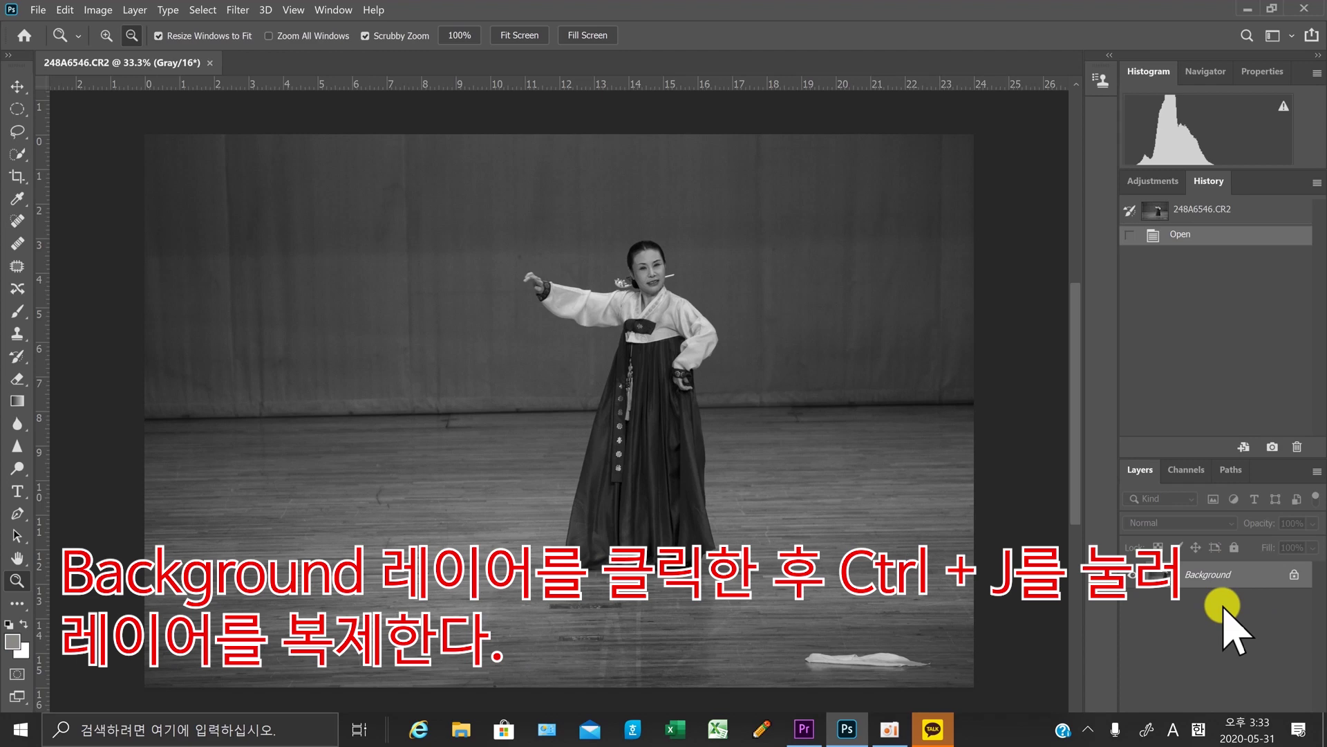
pyautogui.hotkey('ctrl', '+')
pyautogui.hotkey('ctrl', '+')
pyautogui.hotkey('ctrl', '+')
pyautogui.hotkey('ctrl', '+')
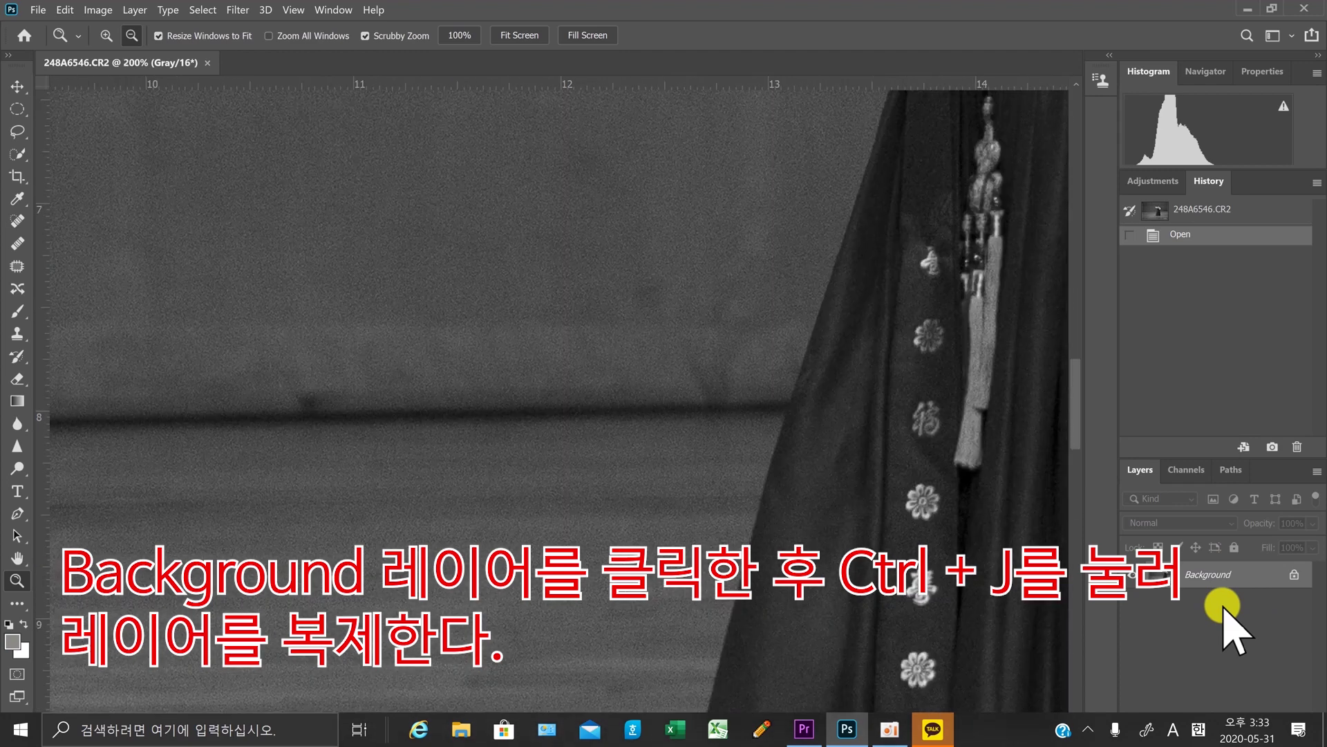
# Duplicate the Background layer of the dancer photo, with the dancer's face in view at 300%.
pyautogui.hotkey('ctrl', '+')
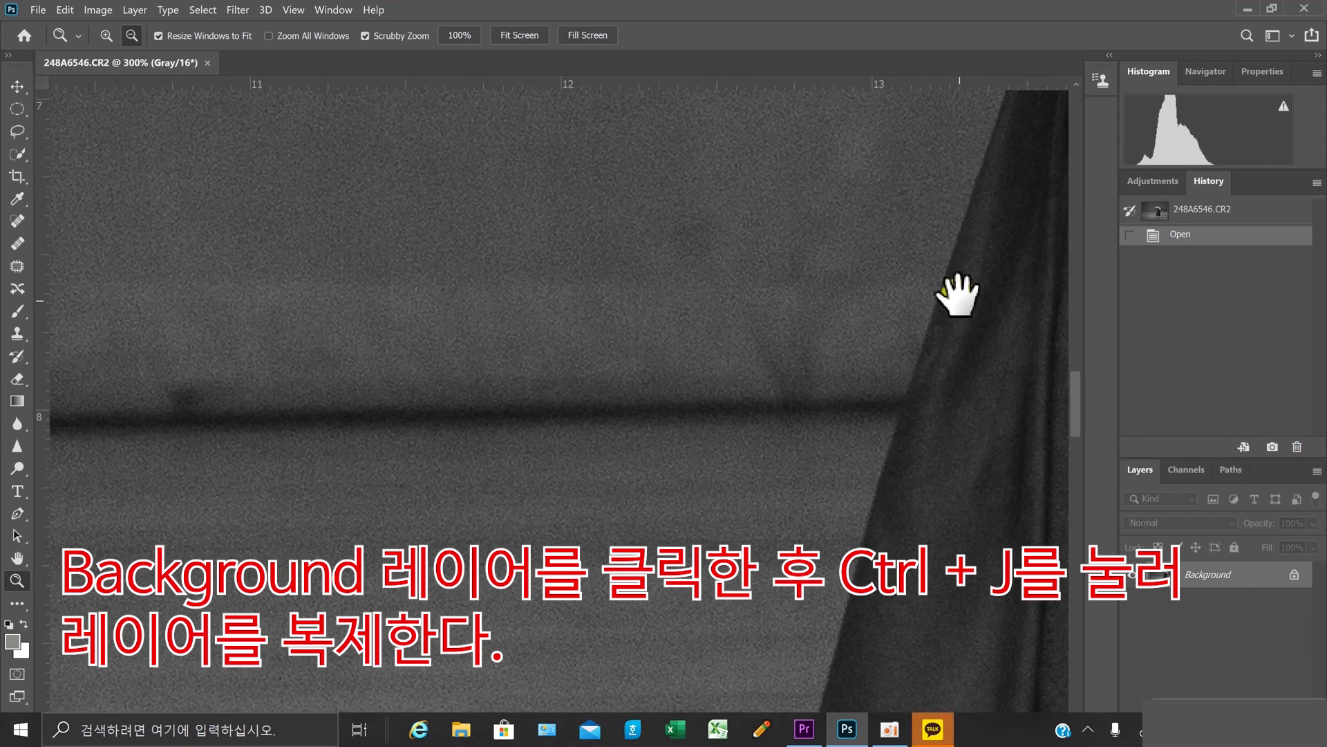
pyautogui.moveTo(957, 296)
pyautogui.mouseDown()
pyautogui.moveTo(608, 444)
pyautogui.moveTo(557, 631)
pyautogui.moveTo(675, 489)
pyautogui.moveTo(743, 339)
pyautogui.moveTo(706, 463)
pyautogui.mouseUp()
pyautogui.click(1213, 577)
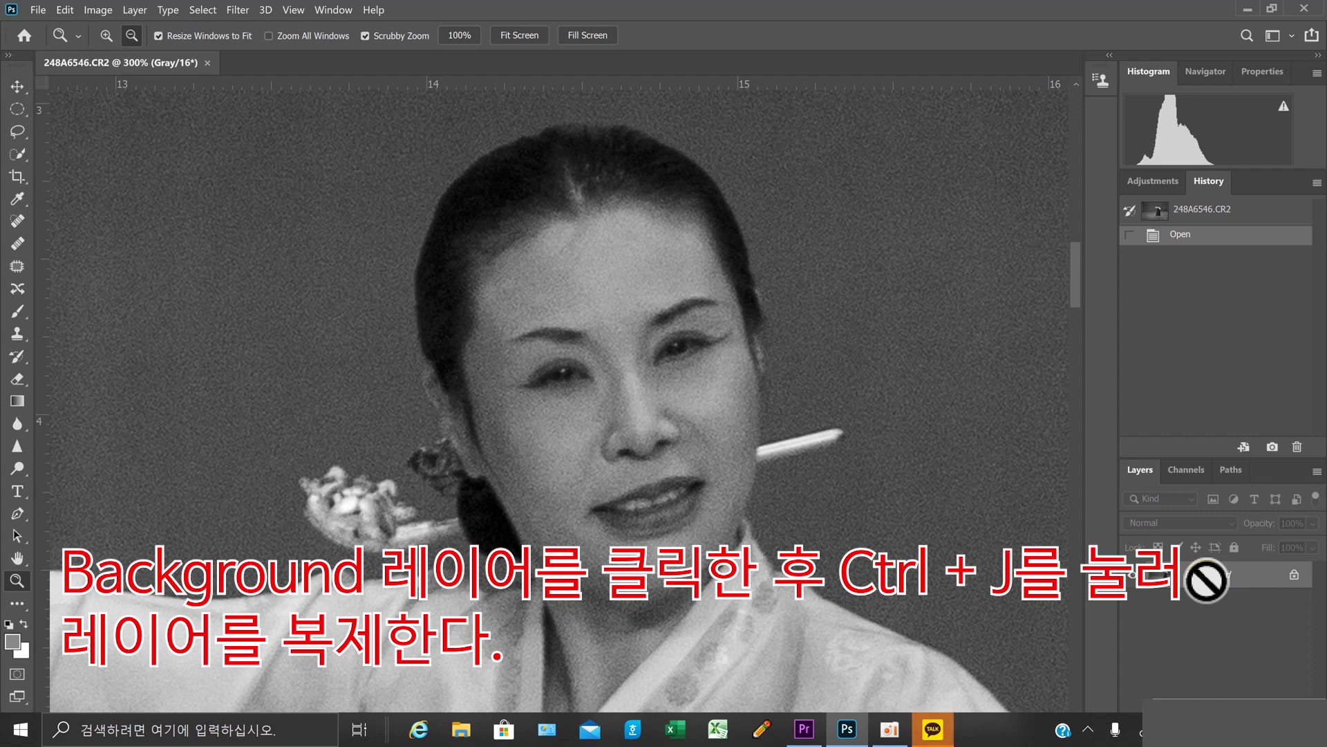
pyautogui.hotkey('ctrl', 'j')
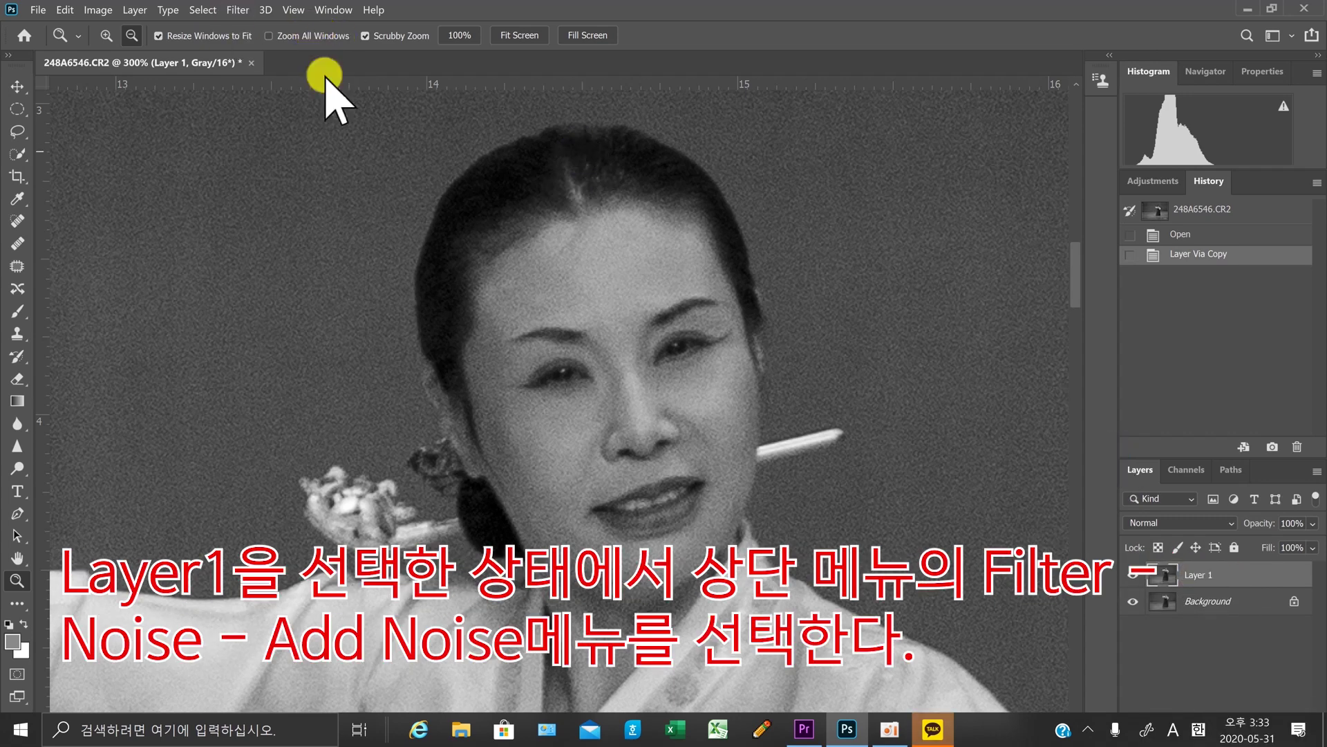
# Start the Add Noise filter on the duplicated layer and preview an Amount of 5% against the original.
pyautogui.click(235, 11)
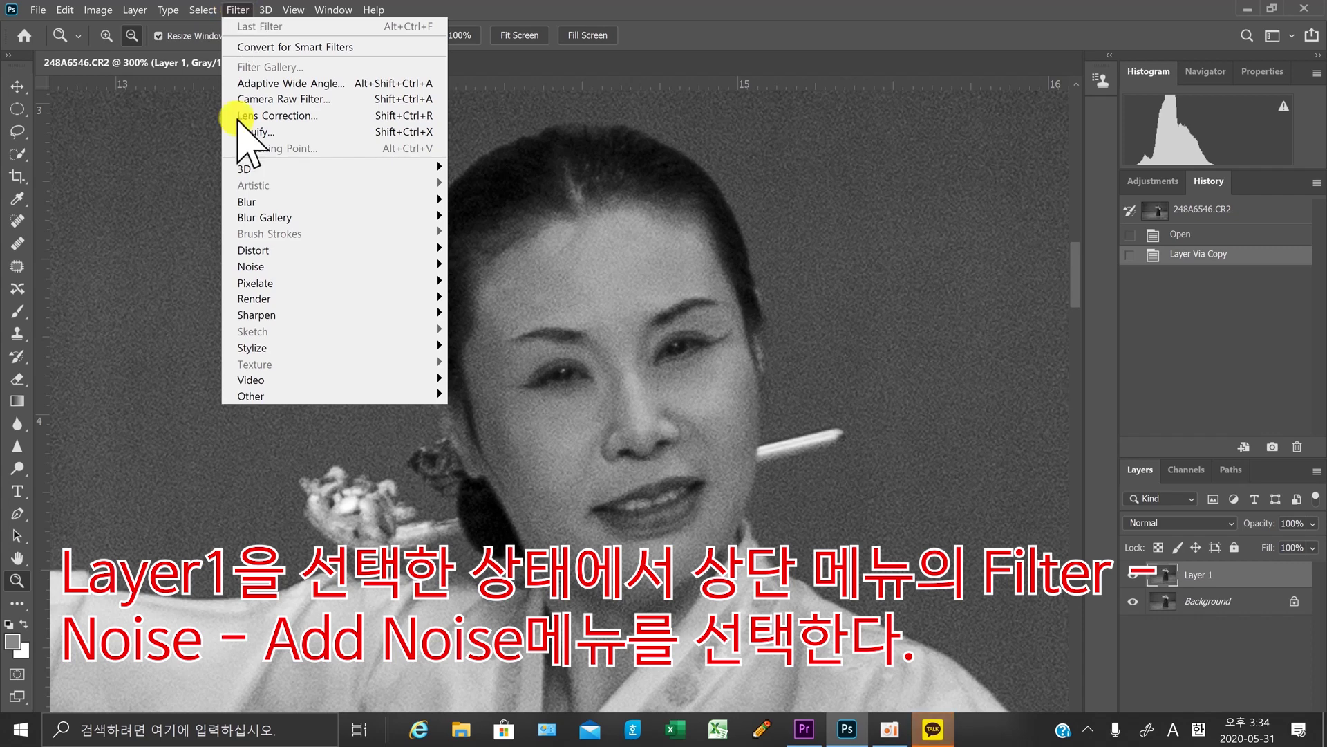
pyautogui.moveTo(256, 270)
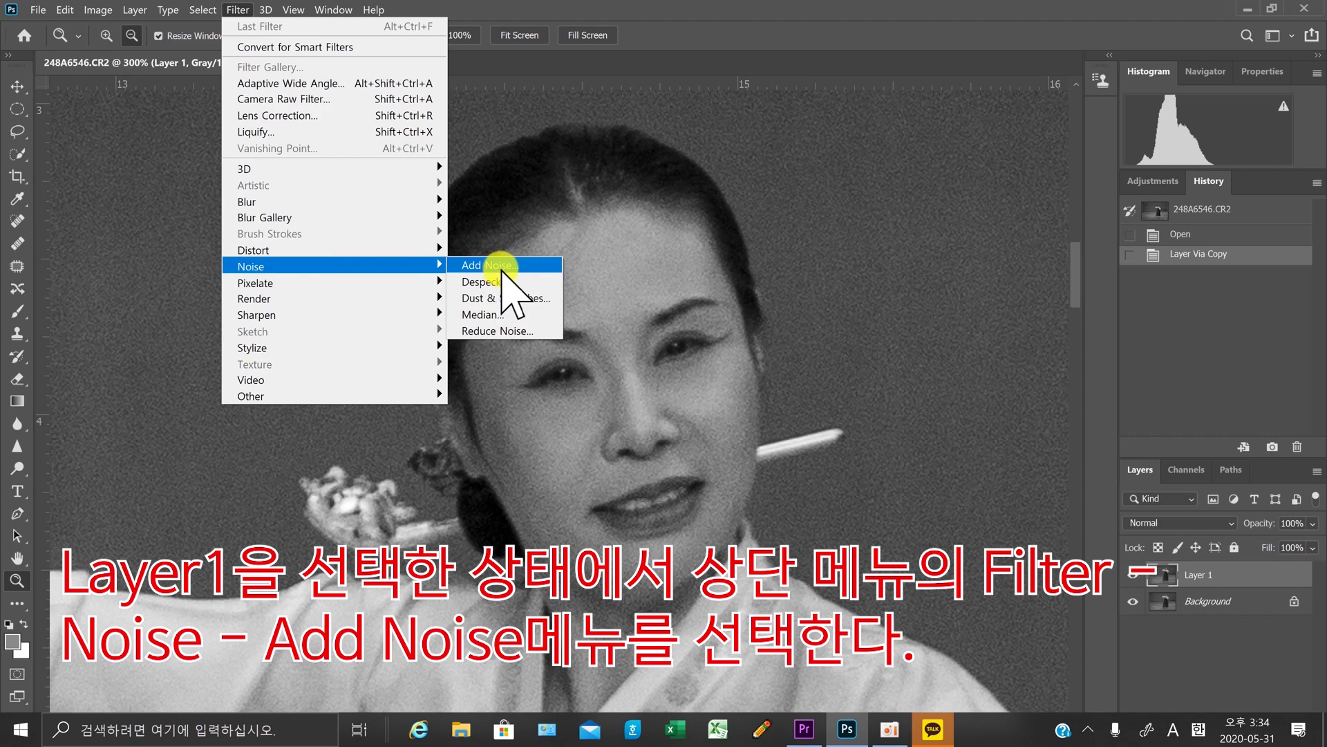
pyautogui.click(501, 266)
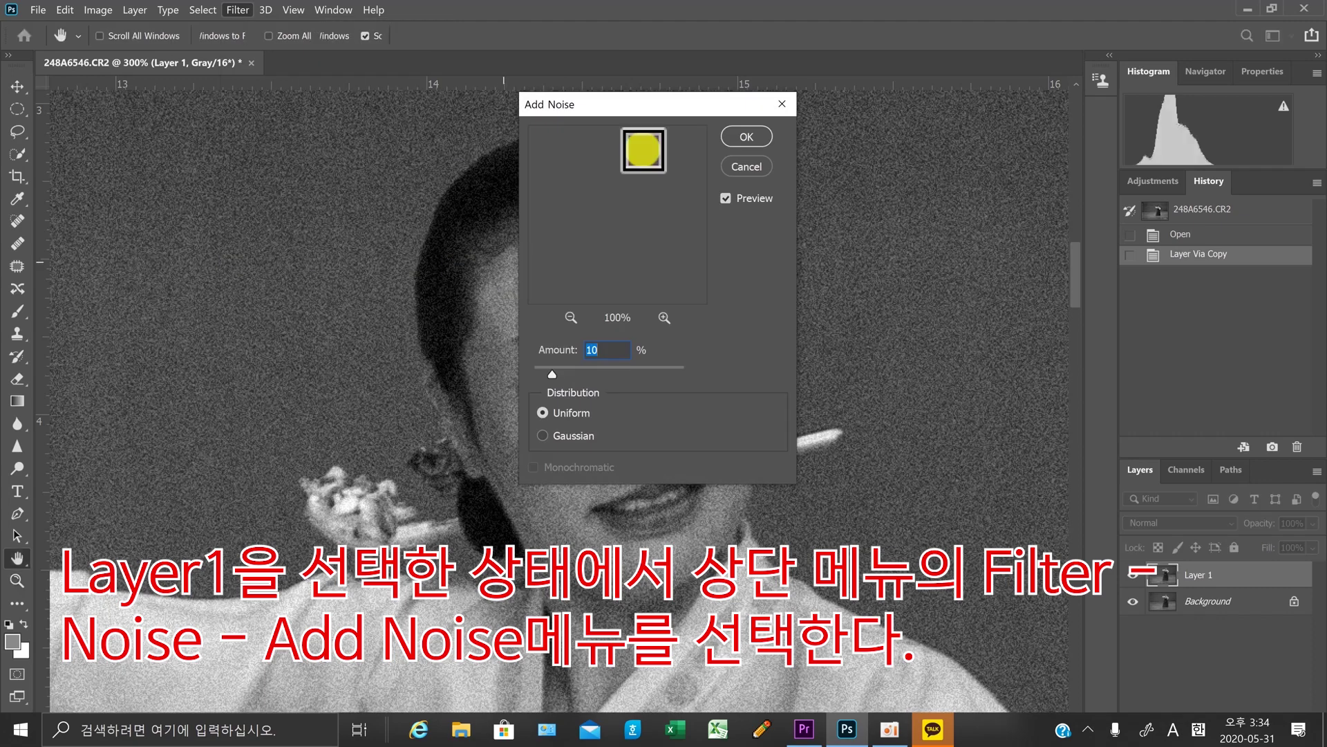
pyautogui.moveTo(689, 121); pyautogui.dragTo(1081, 134)
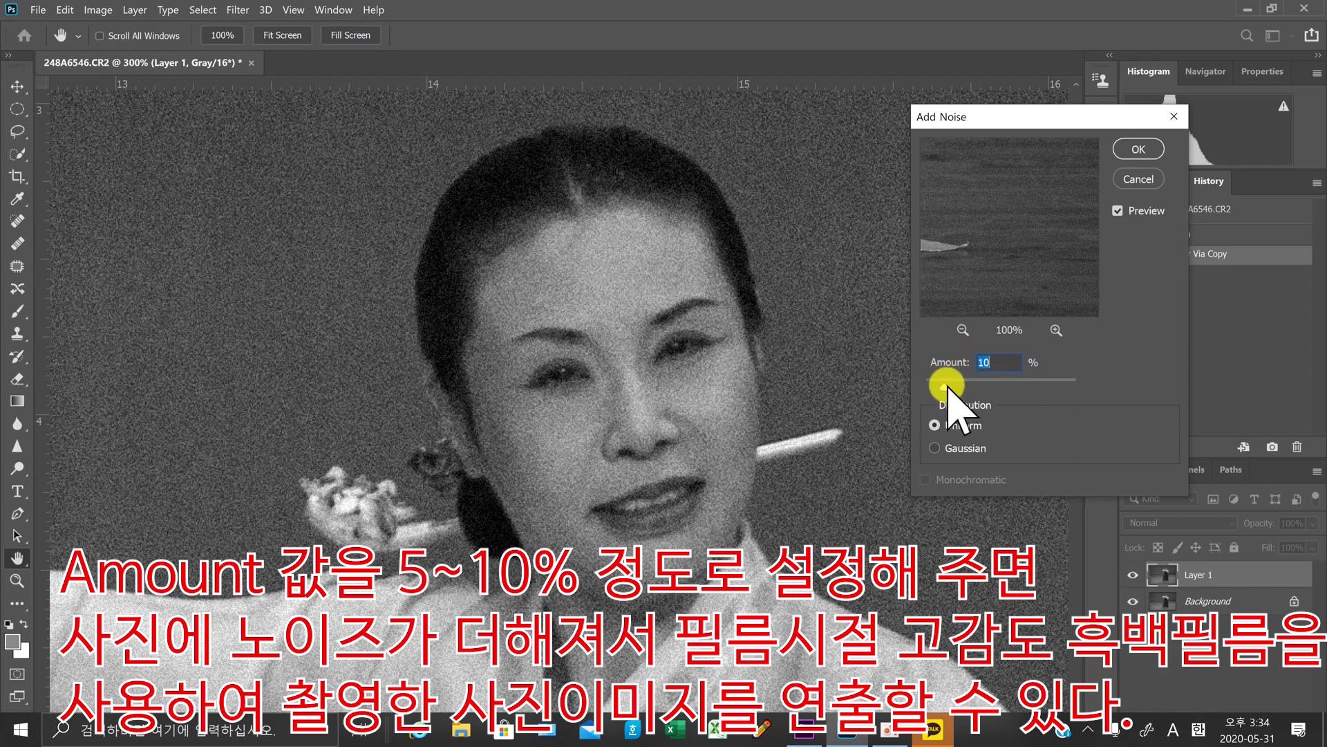
pyautogui.write('5')
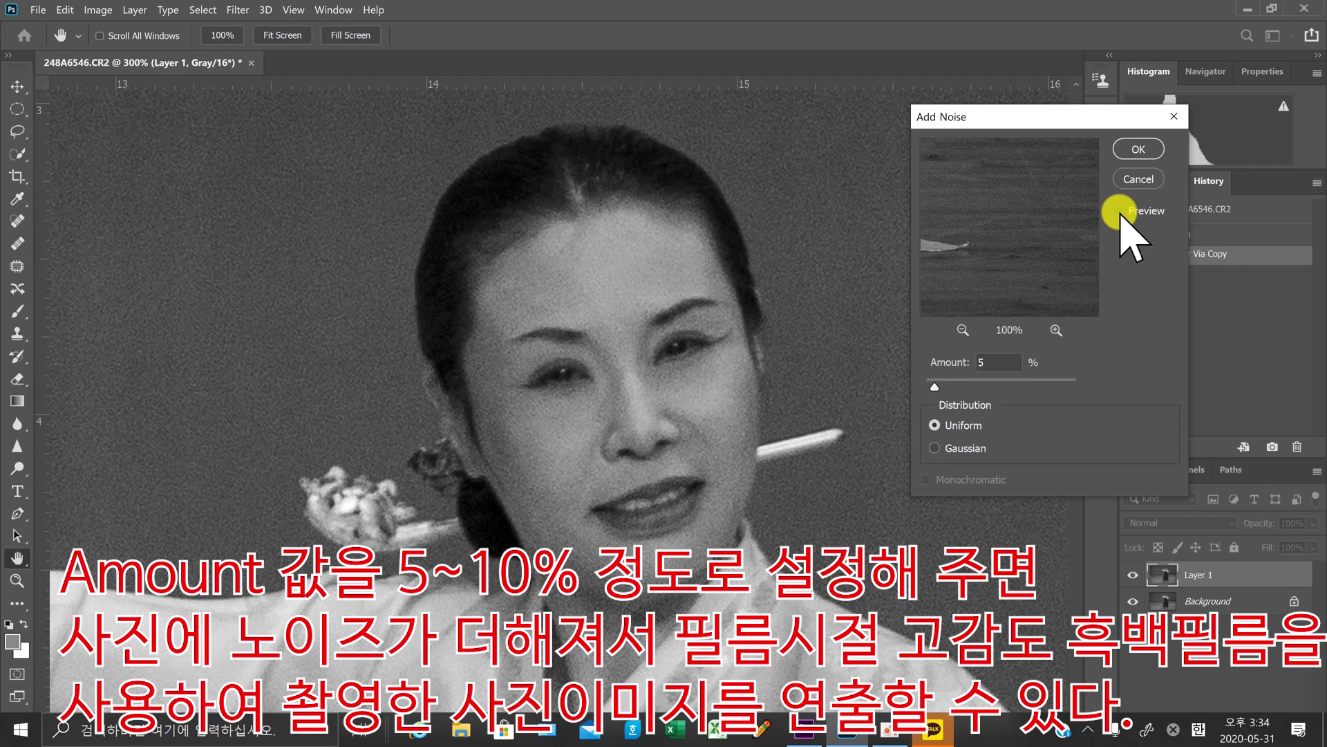
pyautogui.click(1119, 211)
# Try an Add Noise Amount of 10% and compare the dancer's face with and without the effect.
pyautogui.doubleClick(999, 360)
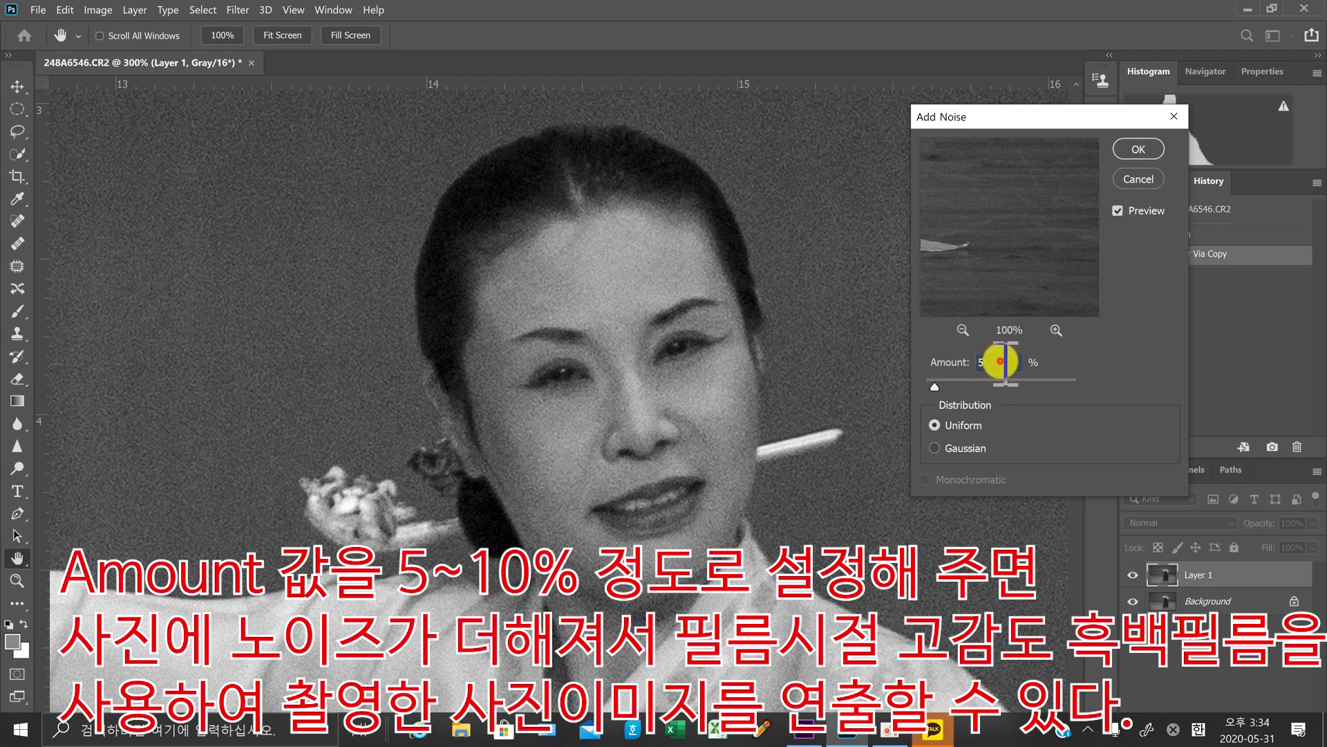
pyautogui.write('10')
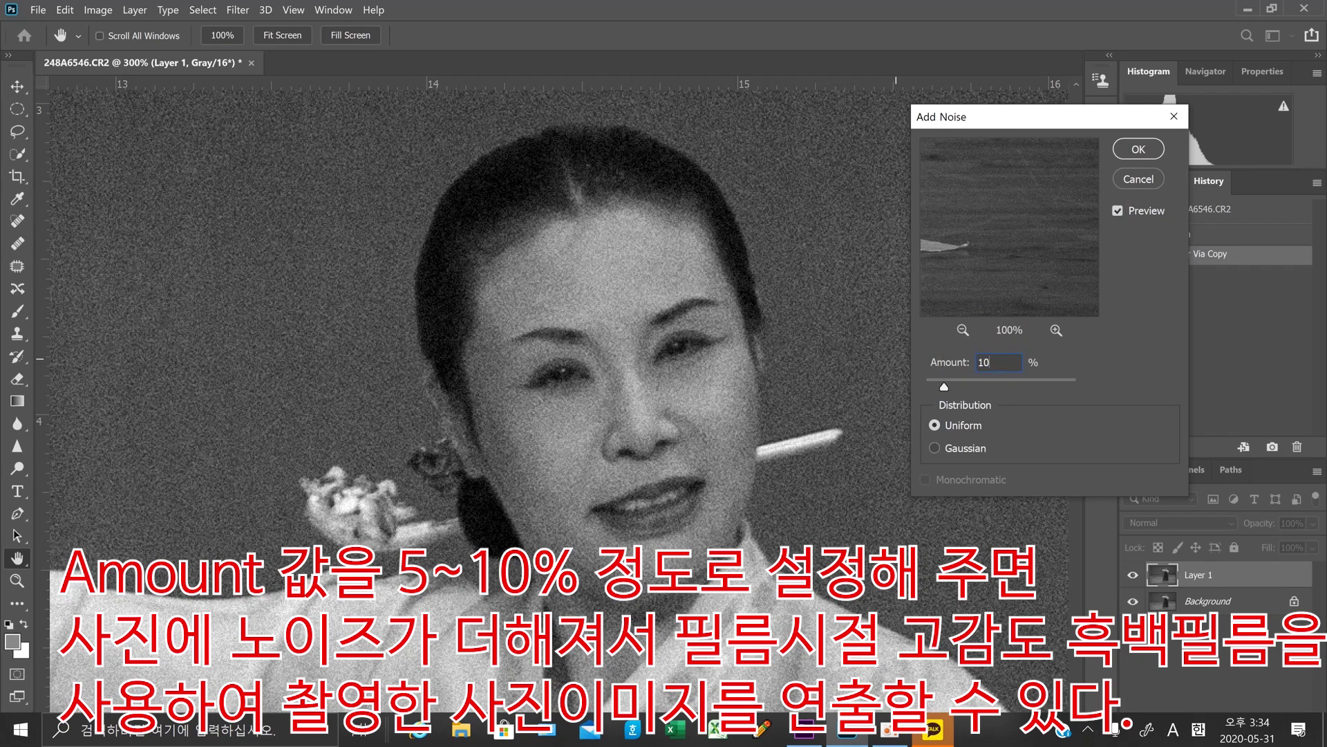
pyautogui.click(1116, 211)
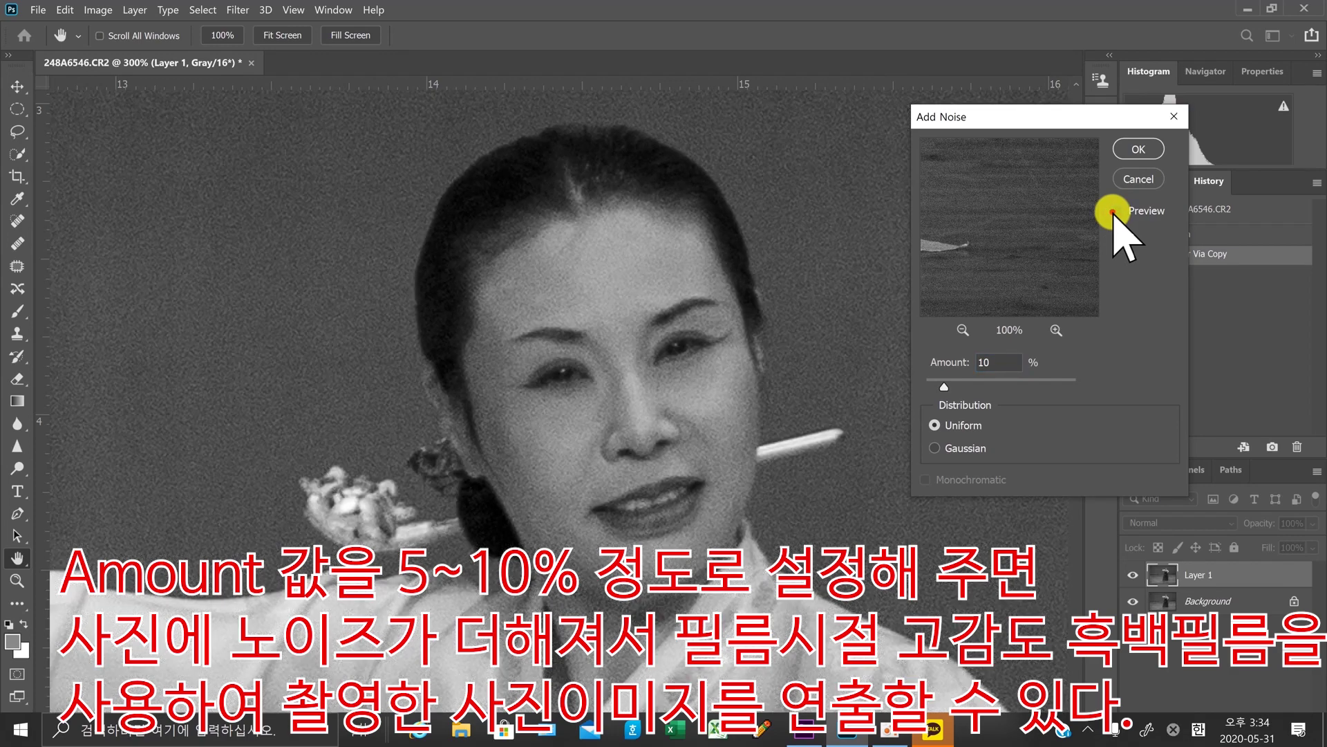
pyautogui.click(1115, 211)
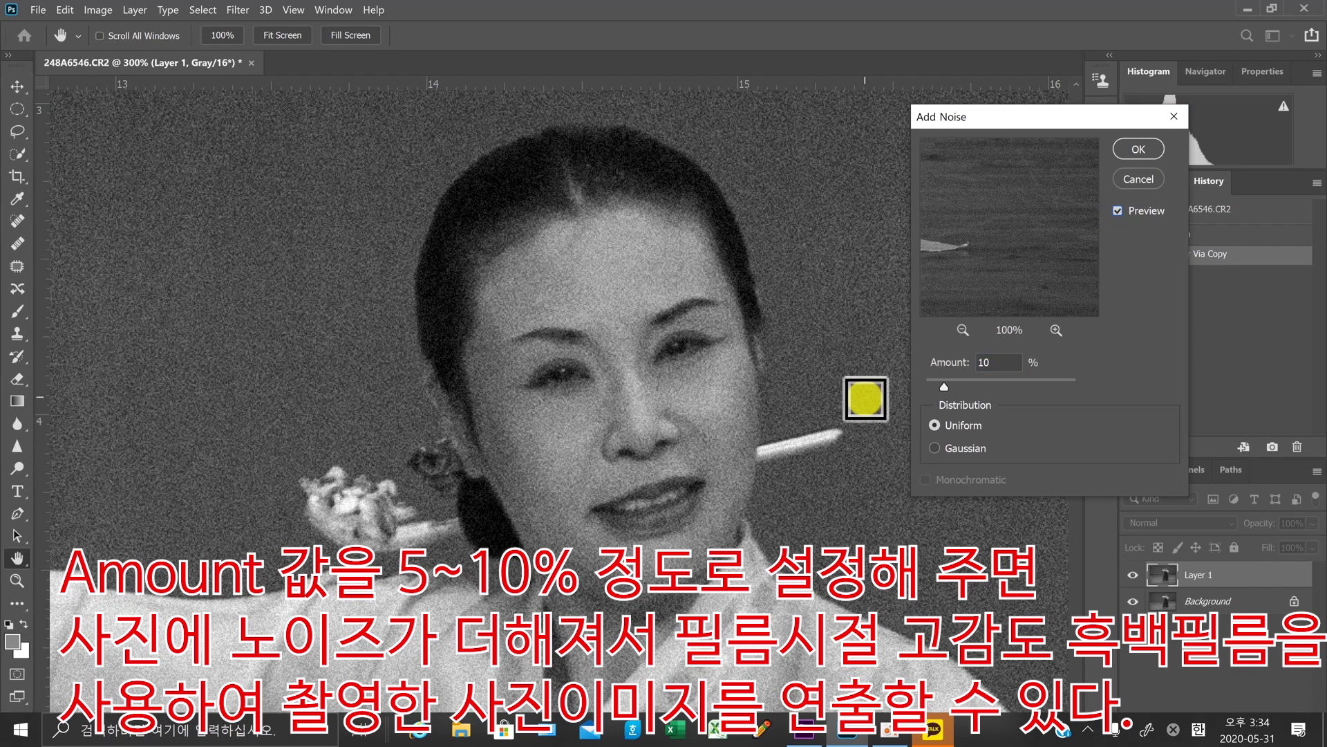
# Set the noise Amount to 7% with Uniform distribution, compare it with the original, and apply the filter.
pyautogui.click(1012, 361)
pyautogui.doubleClick(1013, 362)
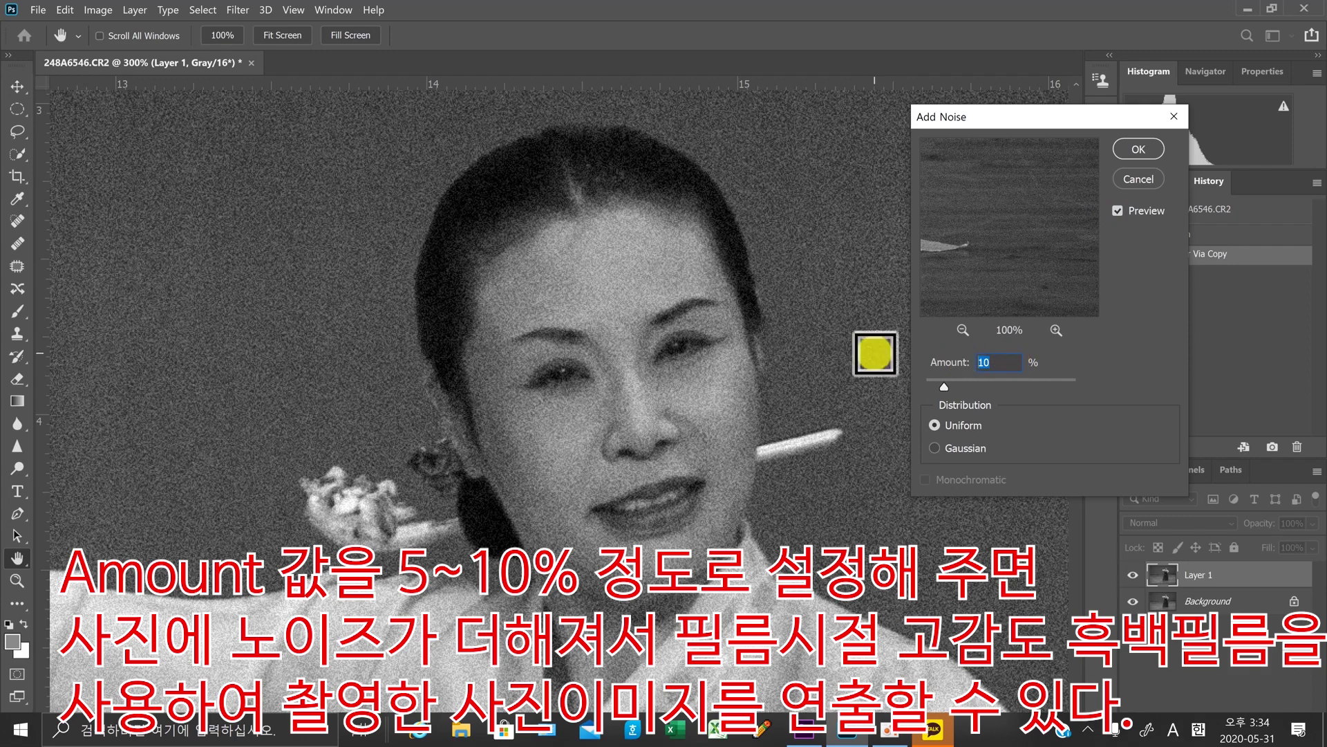
pyautogui.write('7')
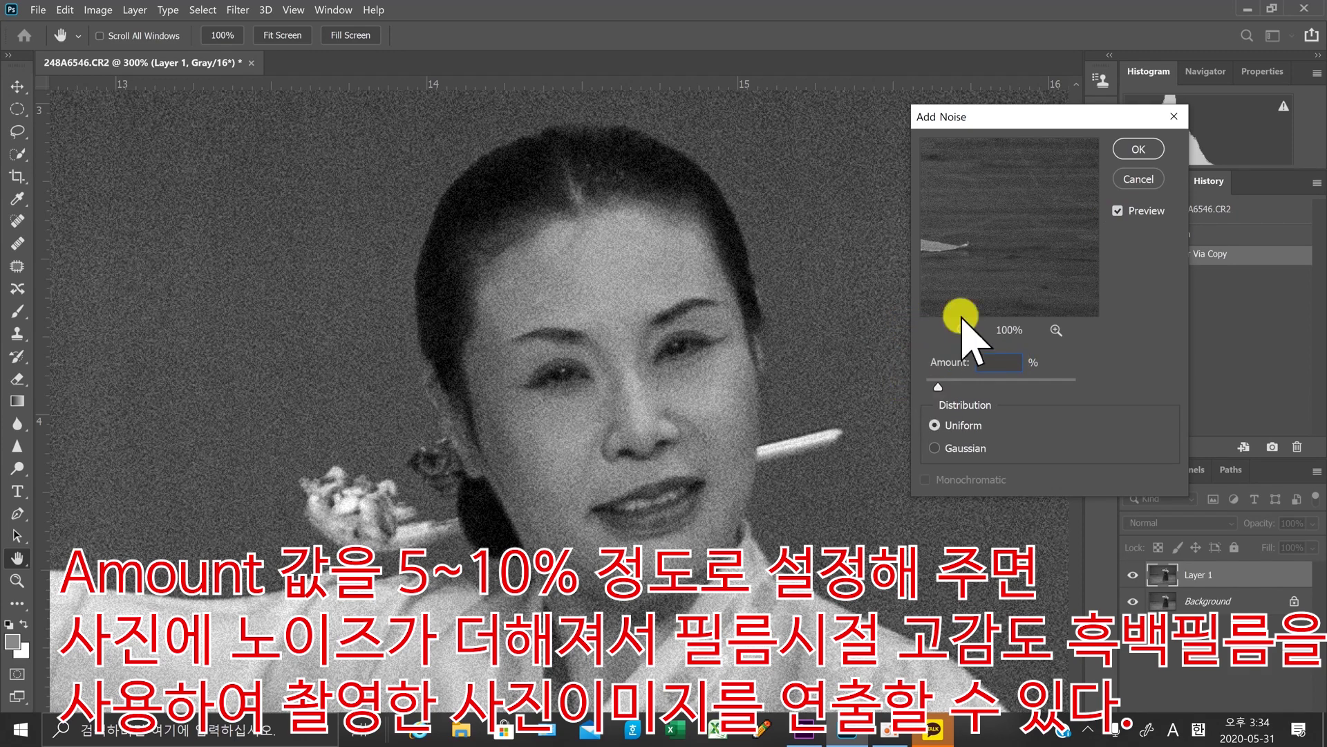
pyautogui.click(1128, 212)
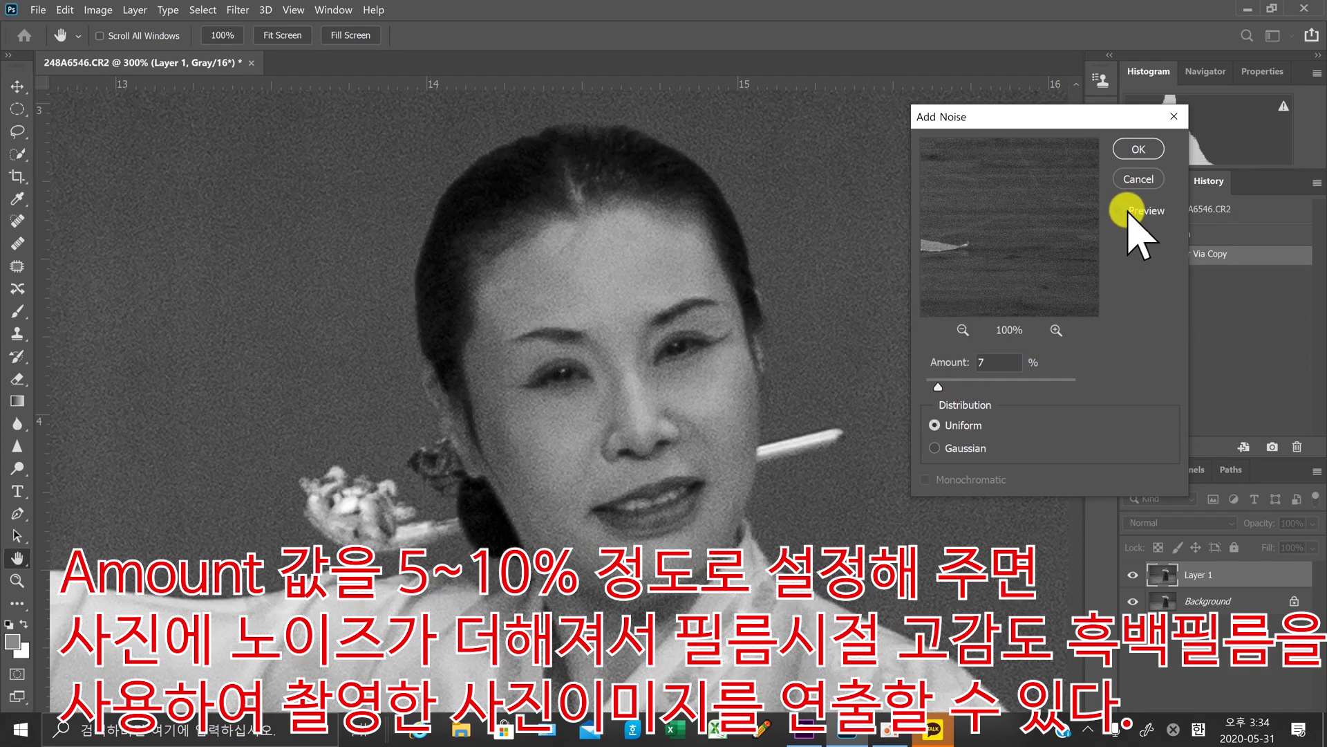
pyautogui.click(1129, 212)
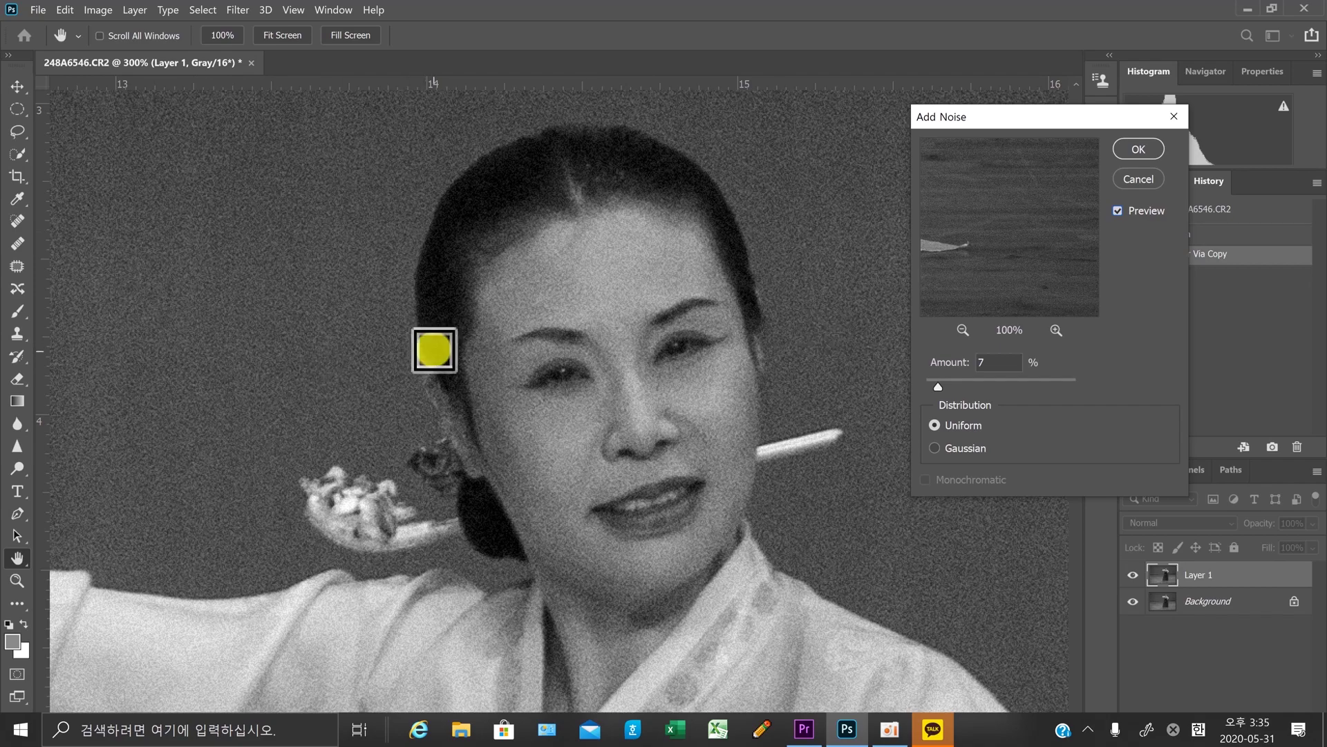
pyautogui.click(1139, 148)
pyautogui.press('z')
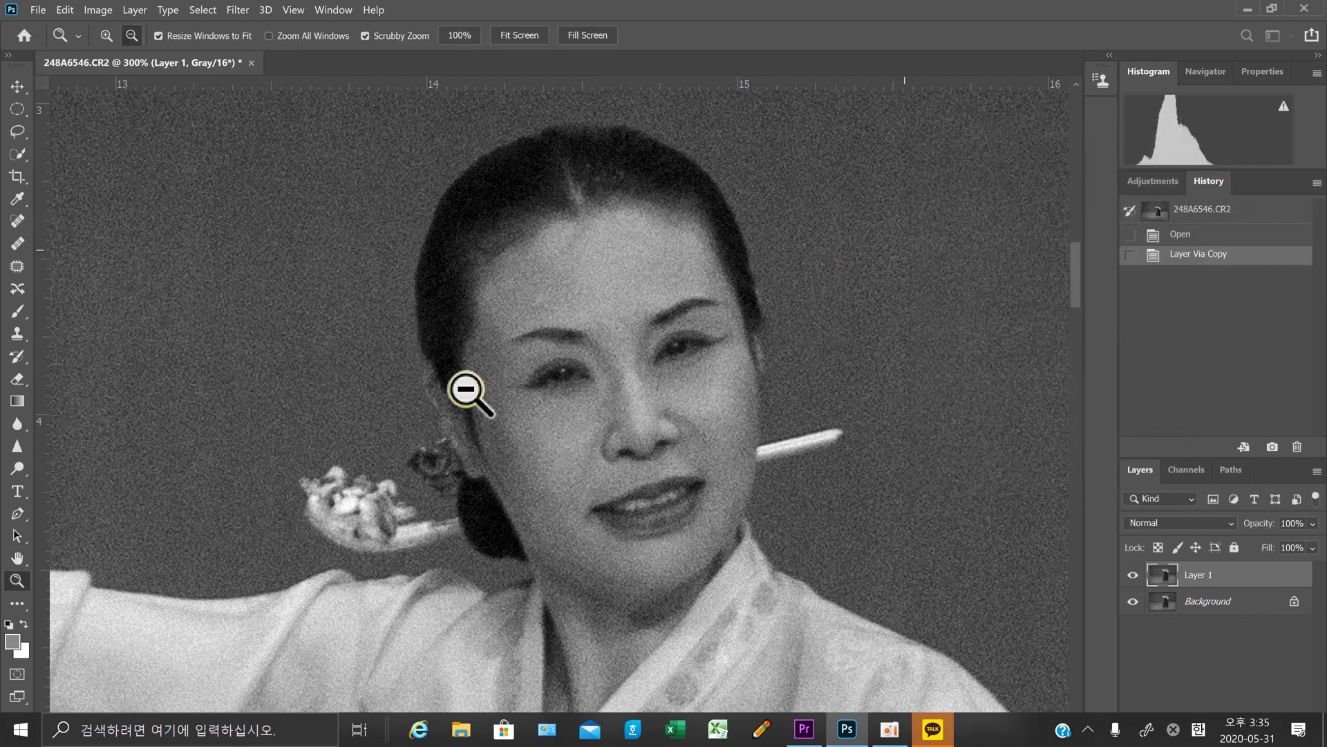